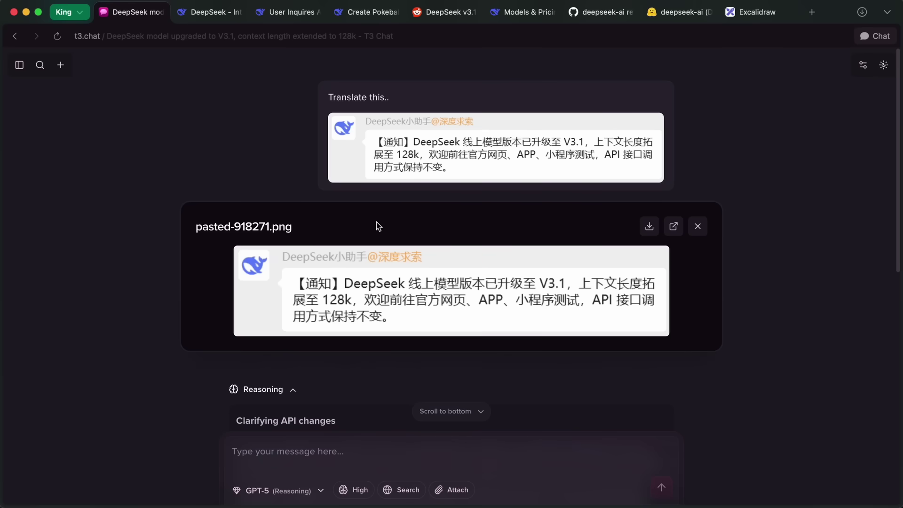
Scroll the T3 Chat thread and close the enlarged pasted-918271.png notice image.
{"action": "scroll", "coordinate": [365, 262], "scroll_direction": "up", "scroll_amount": 5}
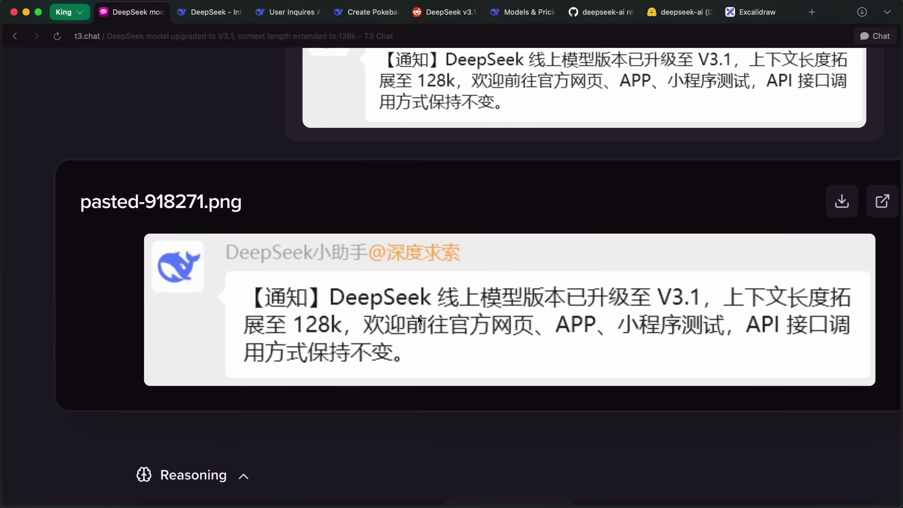
{"action": "scroll", "coordinate": [418, 320], "scroll_direction": "down", "scroll_amount": 5}
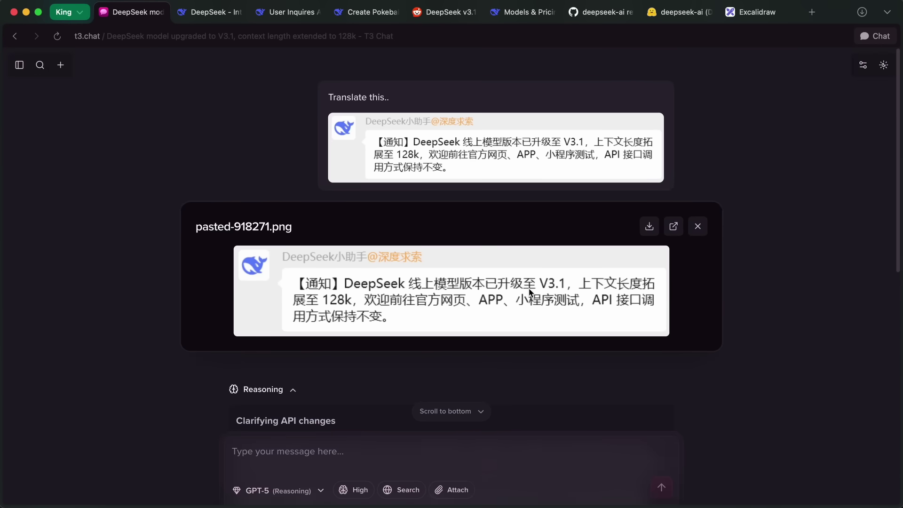
{"action": "left_click", "coordinate": [699, 227]}
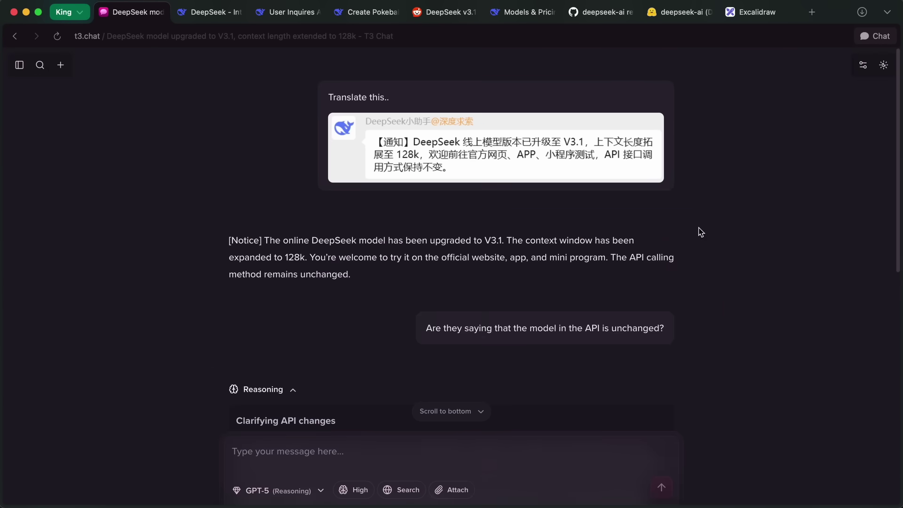
Highlight the V3.1 upgrade sentence in the translation and the final answer about the unchanged API.
{"action": "left_click_drag", "start_coordinate": [264, 240], "coordinate": [506, 239]}
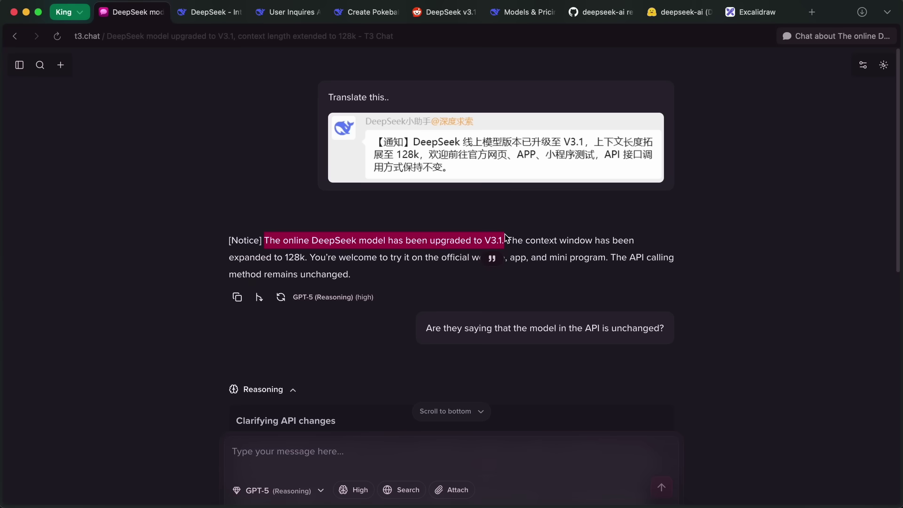
{"action": "left_click", "coordinate": [512, 238]}
{"action": "left_click_drag", "start_coordinate": [508, 240], "coordinate": [529, 270]}
{"action": "scroll", "coordinate": [508, 272], "scroll_direction": "down", "scroll_amount": 10}
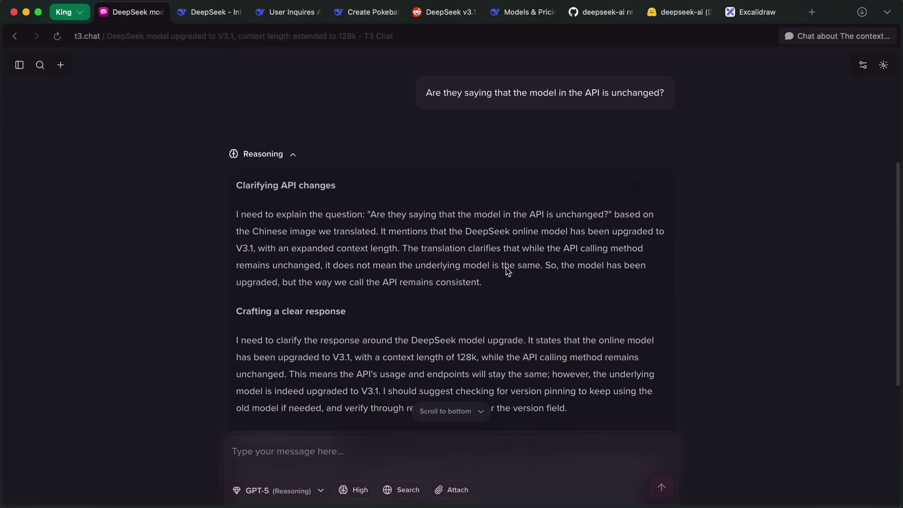
{"action": "left_click_drag", "start_coordinate": [393, 390], "coordinate": [264, 355]}
{"action": "left_click", "coordinate": [264, 356]}
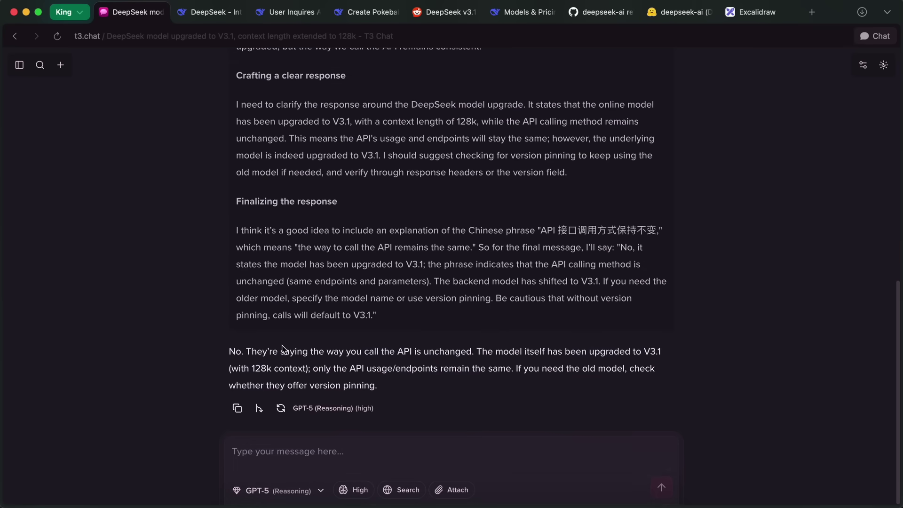
{"action": "scroll", "coordinate": [282, 350], "scroll_direction": "up", "scroll_amount": 10}
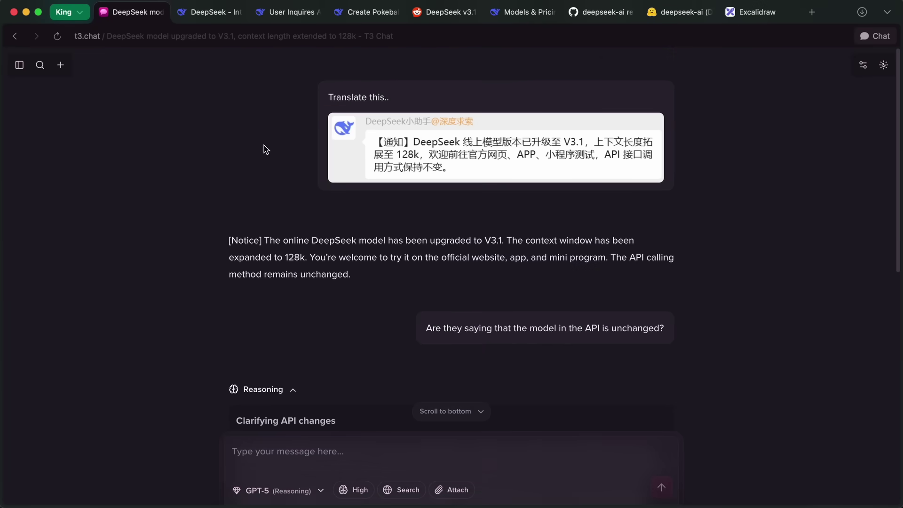
Turn on DeepThink, then rotate the Three.js Pokeball to show its white half and dividing ring.
{"action": "left_click", "coordinate": [218, 19]}
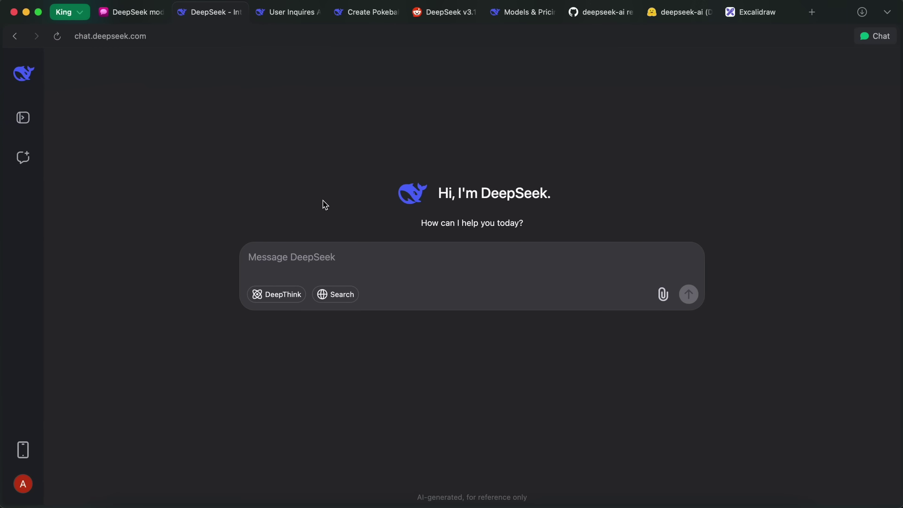
{"action": "left_click", "coordinate": [287, 298]}
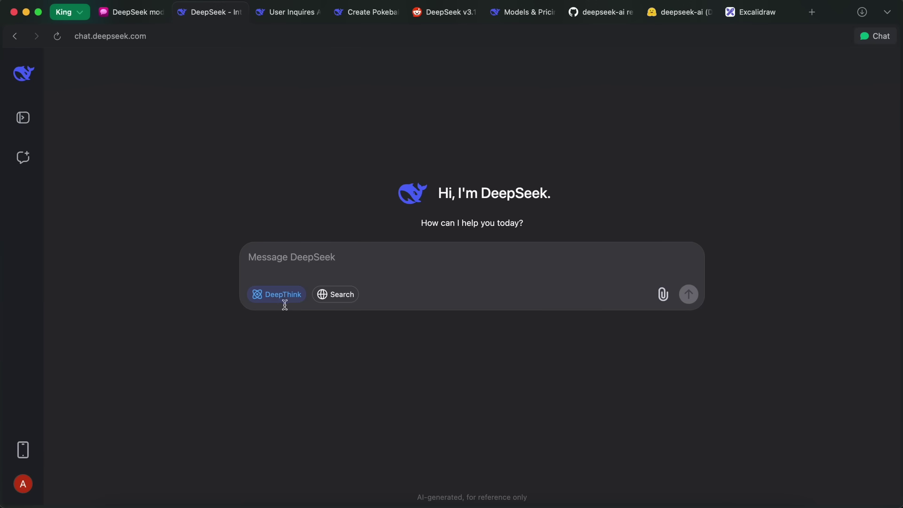
{"action": "left_click", "coordinate": [363, 12]}
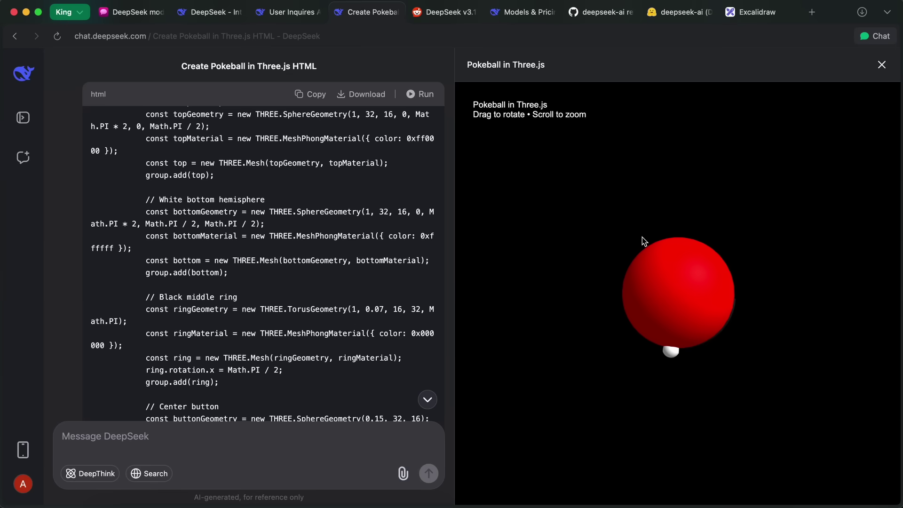
{"action": "left_click_drag", "start_coordinate": [673, 326], "coordinate": [793, 257]}
{"action": "left_click_drag", "start_coordinate": [693, 260], "coordinate": [671, 333]}
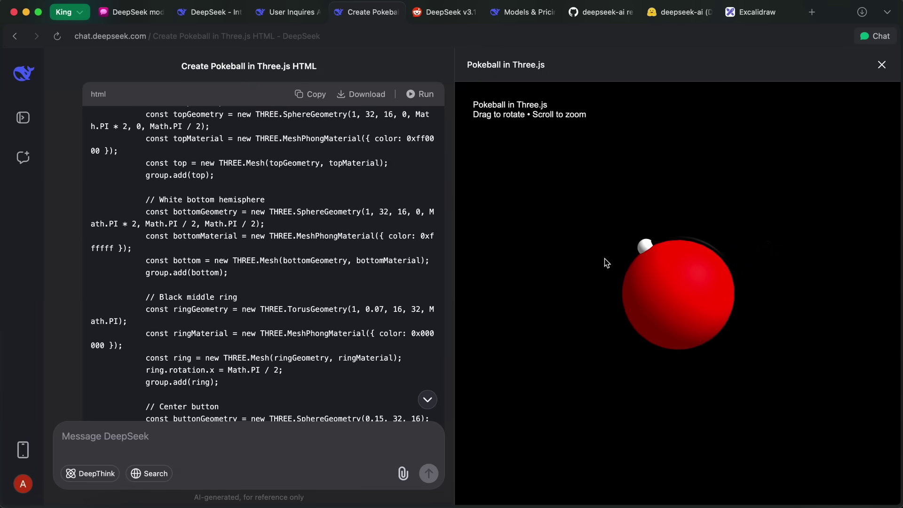
{"action": "left_click_drag", "start_coordinate": [655, 306], "coordinate": [665, 324]}
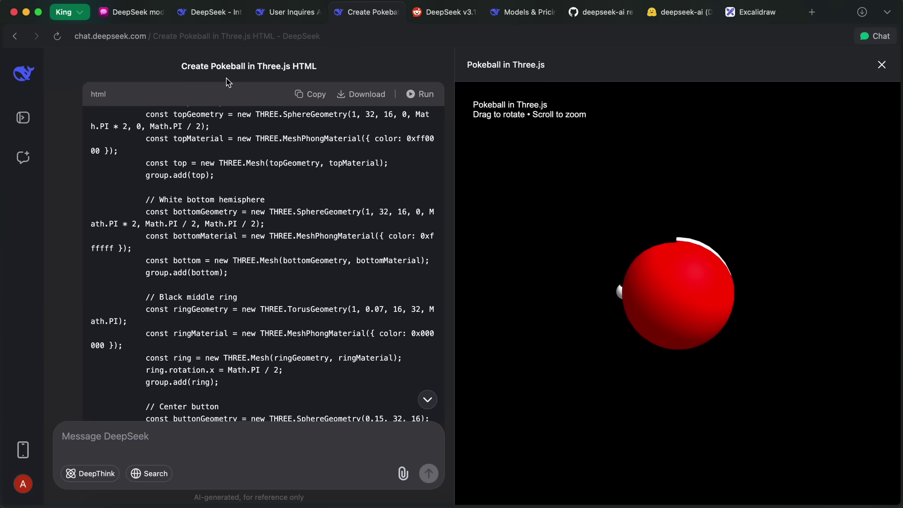
In the new chat, ask for an 'svg of a panda eating a burger' instead of an image.
{"action": "left_click", "coordinate": [212, 12]}
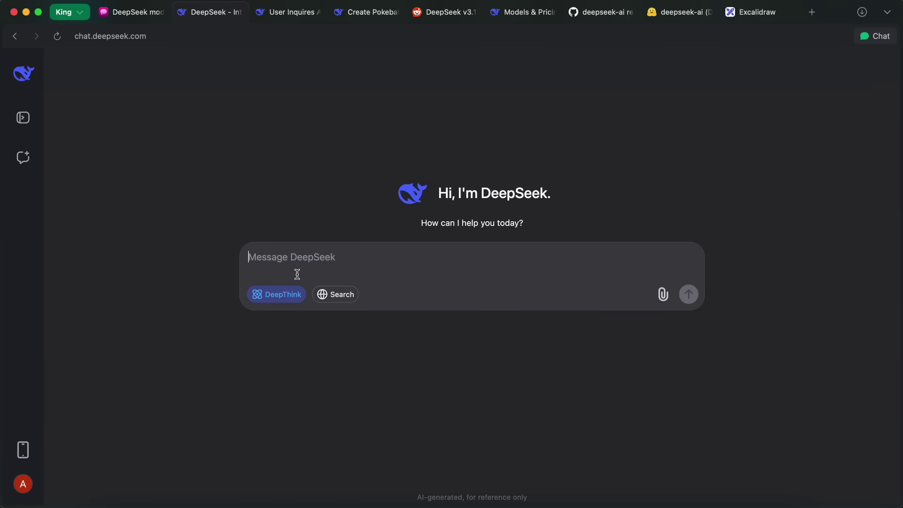
{"action": "type", "text": "make m"}
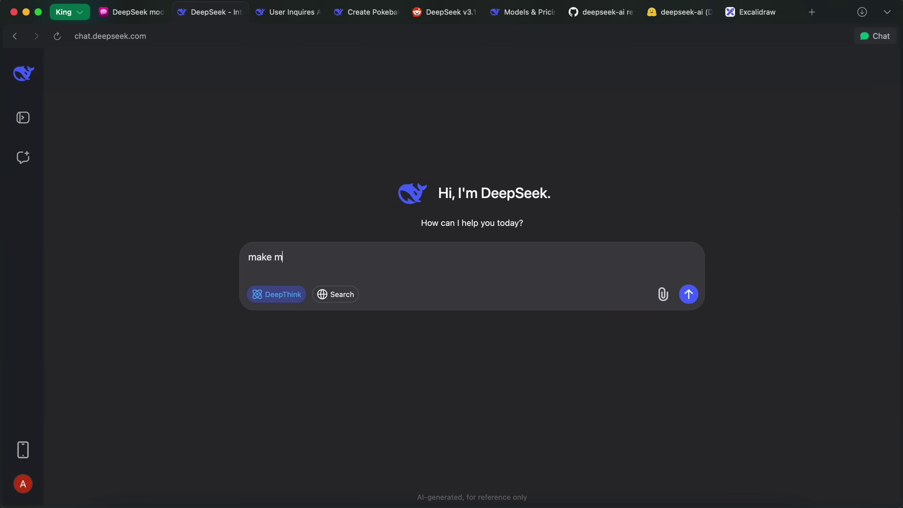
{"action": "type", "text": "e image of a panda"}
{"action": "double_click", "coordinate": [301, 258]}
{"action": "type", "text": "svg of a panda eating a bu"}
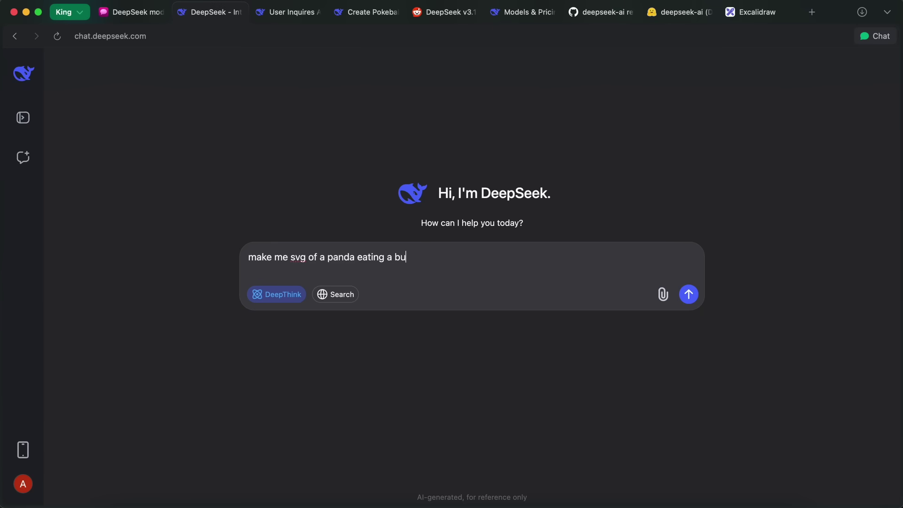
{"action": "type", "text": "rger"}
{"action": "key", "text": "Return"}
Show the deepseek-ai Hugging Face page with its 73-model list.
{"action": "left_click", "coordinate": [678, 12]}
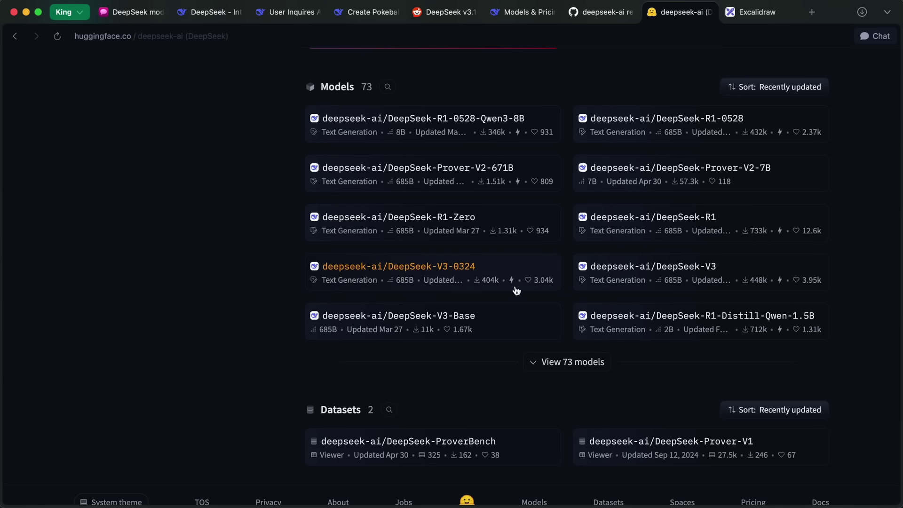
{"action": "scroll", "coordinate": [515, 290], "scroll_direction": "up", "scroll_amount": 2}
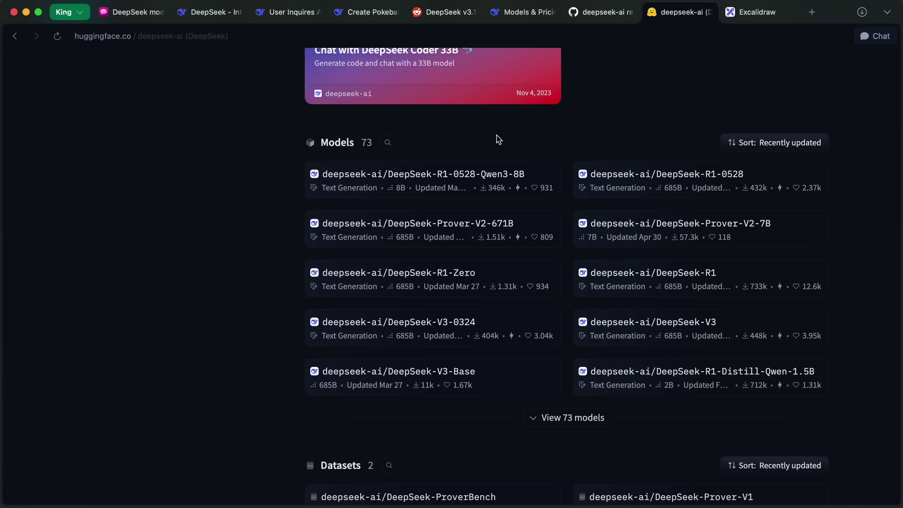
{"action": "scroll", "coordinate": [442, 119], "scroll_direction": "up", "scroll_amount": 2}
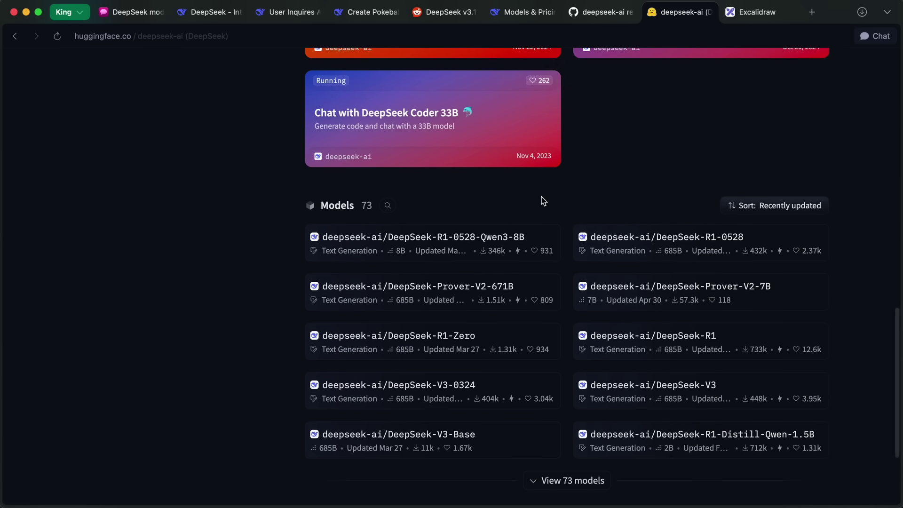
Read the r/LocalLLaMA 'DeepSeek v3.1' comments and highlight the hybrid-model comment.
{"action": "left_click", "coordinate": [446, 11]}
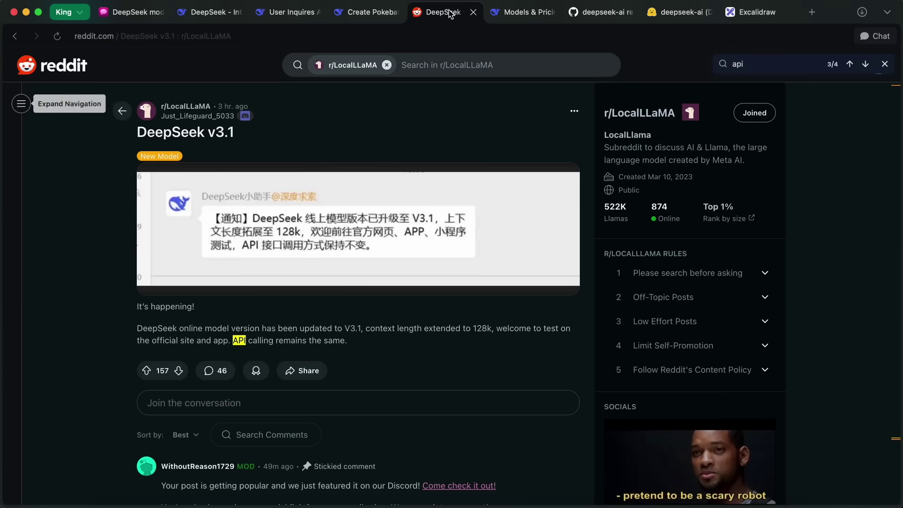
{"action": "scroll", "coordinate": [290, 254], "scroll_direction": "down", "scroll_amount": 8}
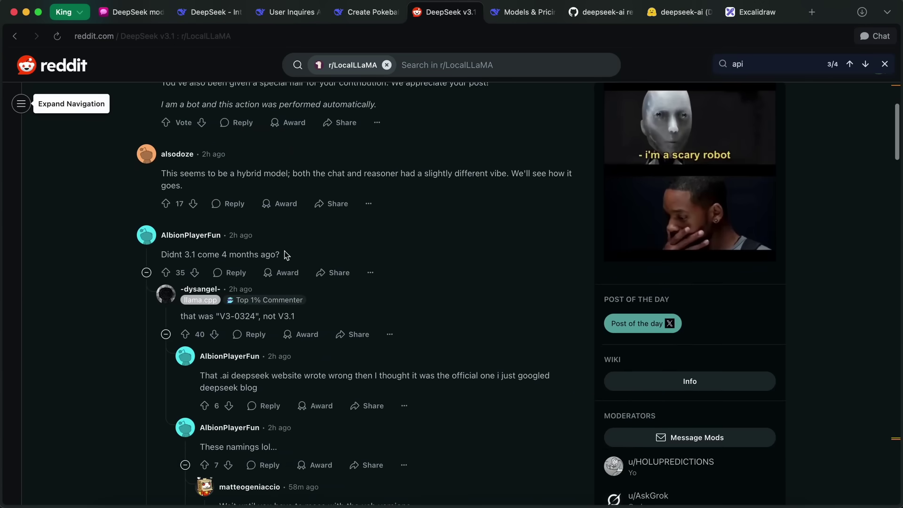
{"action": "scroll", "coordinate": [226, 272], "scroll_direction": "up", "scroll_amount": 5}
{"action": "scroll", "coordinate": [229, 275], "scroll_direction": "down", "scroll_amount": 1}
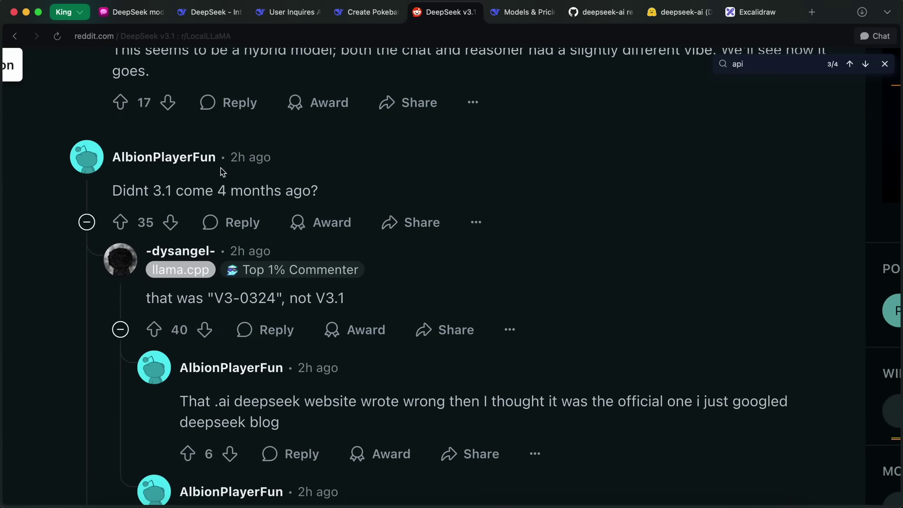
{"action": "scroll", "coordinate": [215, 174], "scroll_direction": "up", "scroll_amount": 5}
{"action": "scroll", "coordinate": [214, 174], "scroll_direction": "up", "scroll_amount": 1}
{"action": "scroll", "coordinate": [231, 182], "scroll_direction": "down", "scroll_amount": 2}
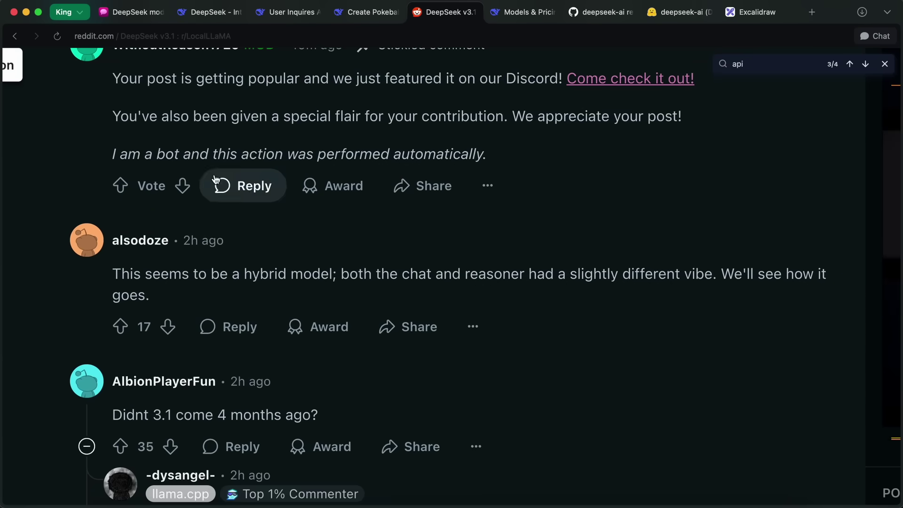
{"action": "left_click_drag", "start_coordinate": [117, 274], "coordinate": [682, 299]}
{"action": "left_click", "coordinate": [682, 298]}
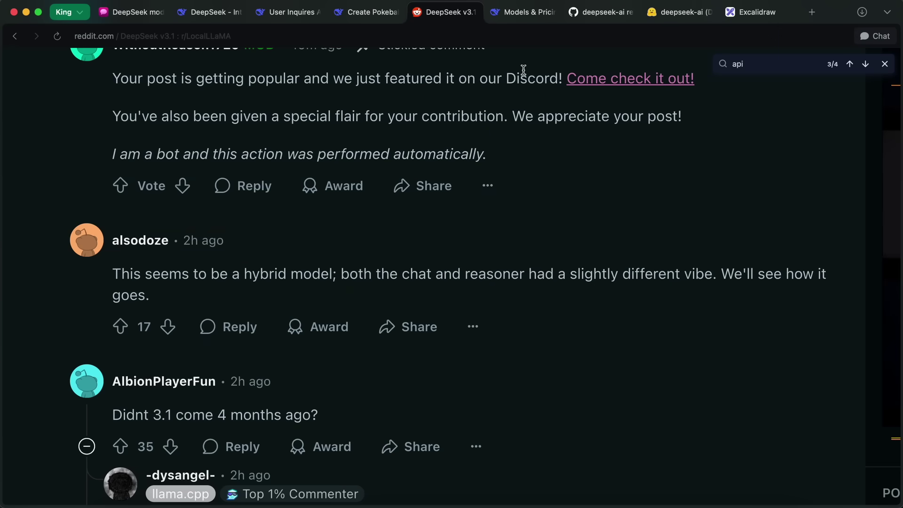
Zoom the Excalidraw board to 178% on the DeepThink tweet.
{"action": "left_click", "coordinate": [744, 12]}
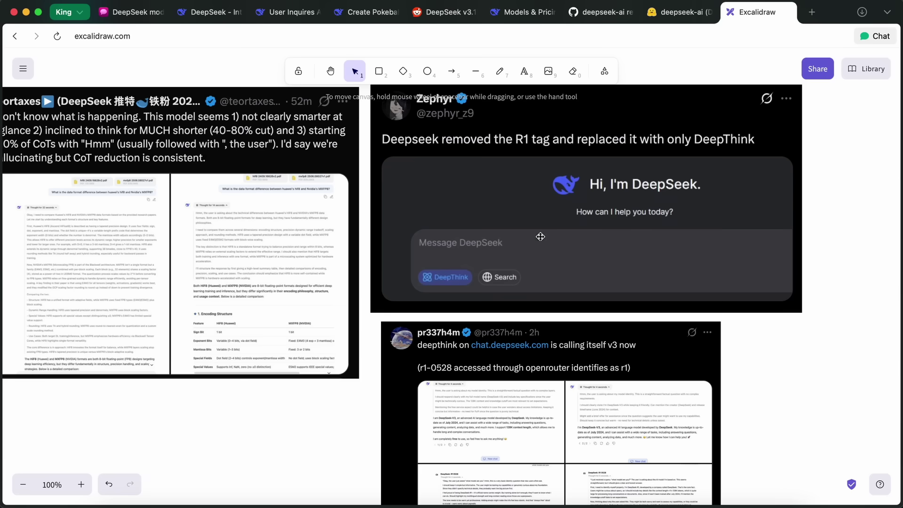
{"action": "scroll", "coordinate": [569, 199], "scroll_direction": "up", "scroll_amount": 5}
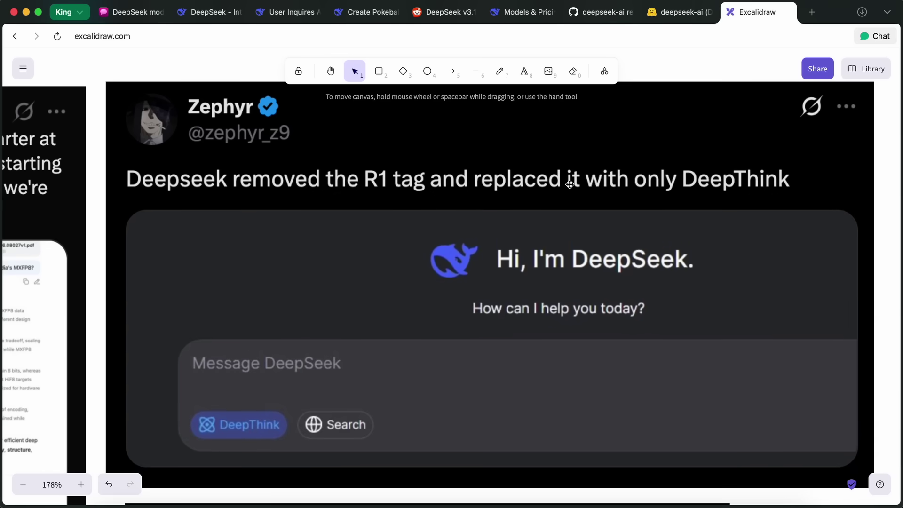
{"action": "left_click", "coordinate": [500, 71]}
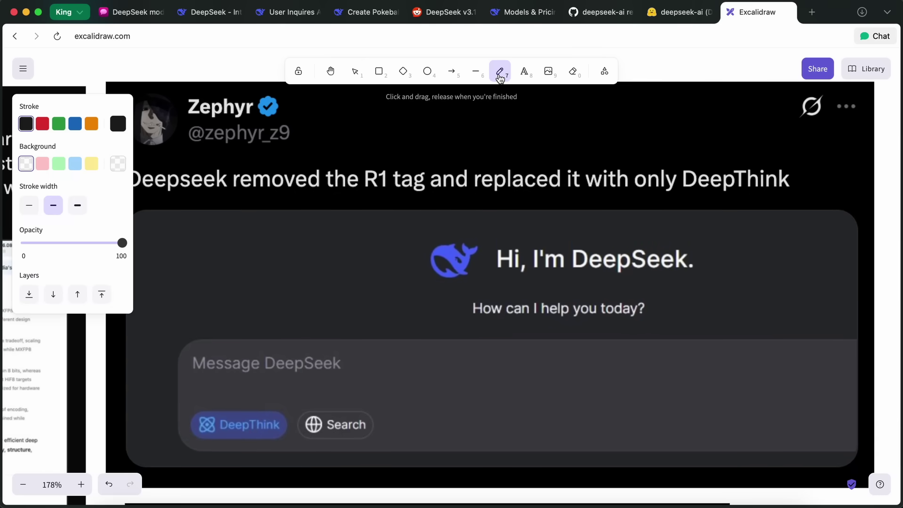
With the laser pointer, underline 'replaced it with only DeepThink' and circle 'R1'.
{"action": "left_click", "coordinate": [614, 74]}
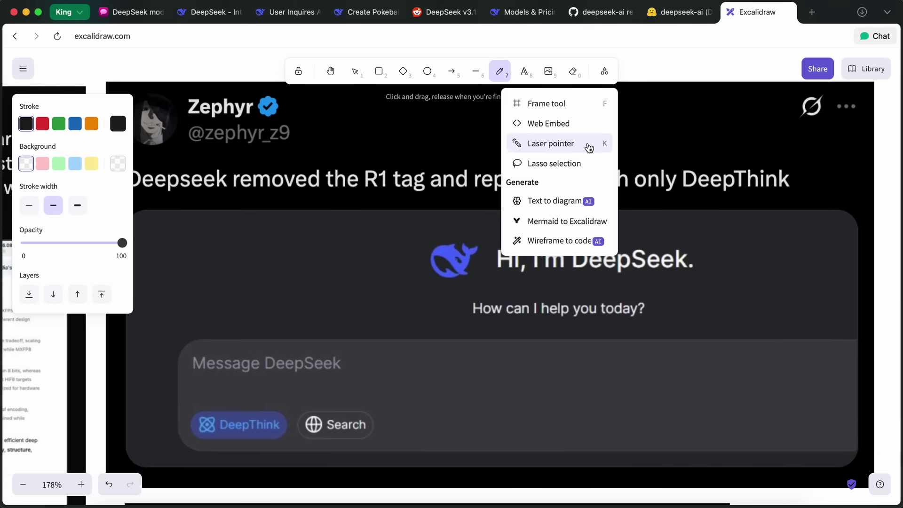
{"action": "left_click", "coordinate": [588, 144]}
{"action": "left_click_drag", "start_coordinate": [687, 197], "coordinate": [798, 209]}
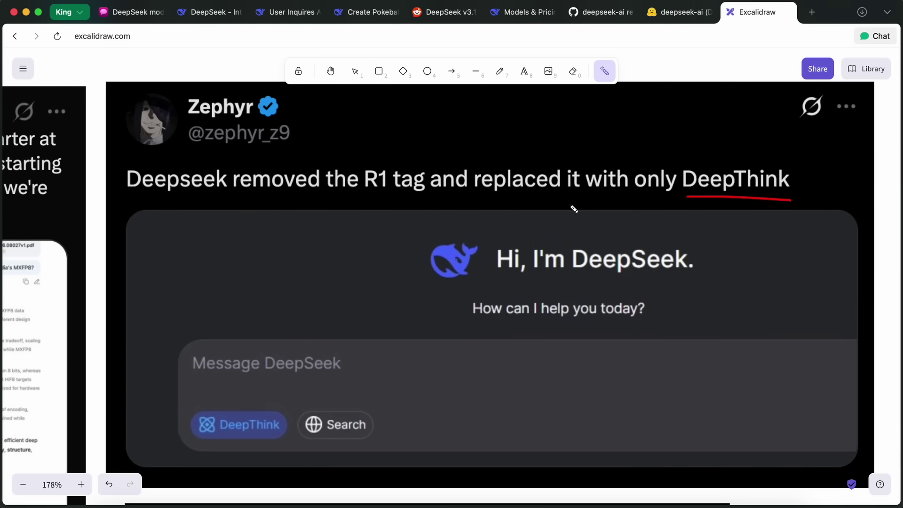
{"action": "left_click_drag", "start_coordinate": [482, 201], "coordinate": [799, 204]}
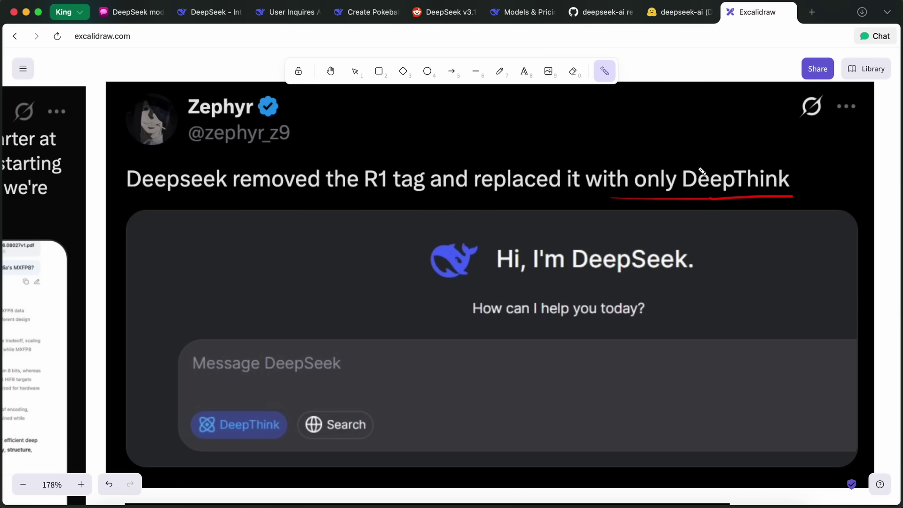
{"action": "mouse_move", "coordinate": [348, 170]}
{"action": "left_mouse_down"}
{"action": "mouse_move", "coordinate": [376, 159]}
{"action": "mouse_move", "coordinate": [356, 179]}
{"action": "left_mouse_up"}
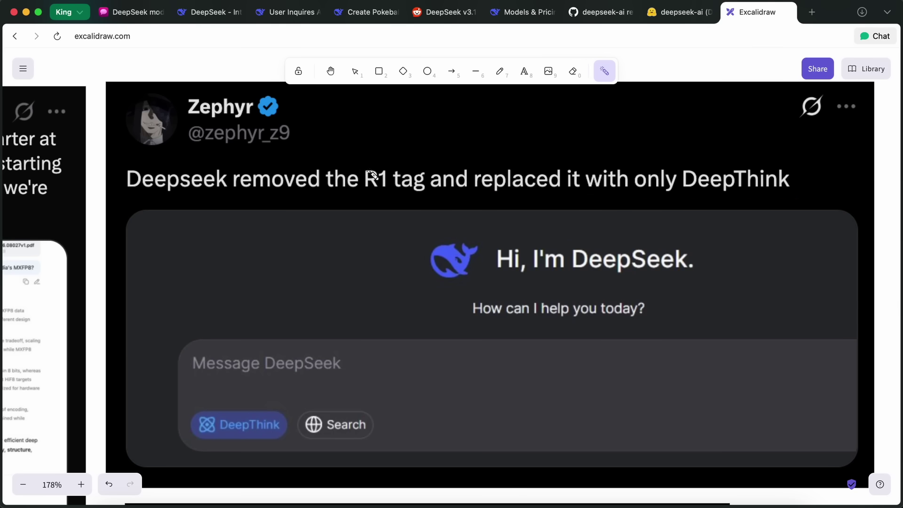
Return to the panda chat and follow the SVG response as it streams.
{"action": "left_click", "coordinate": [205, 13]}
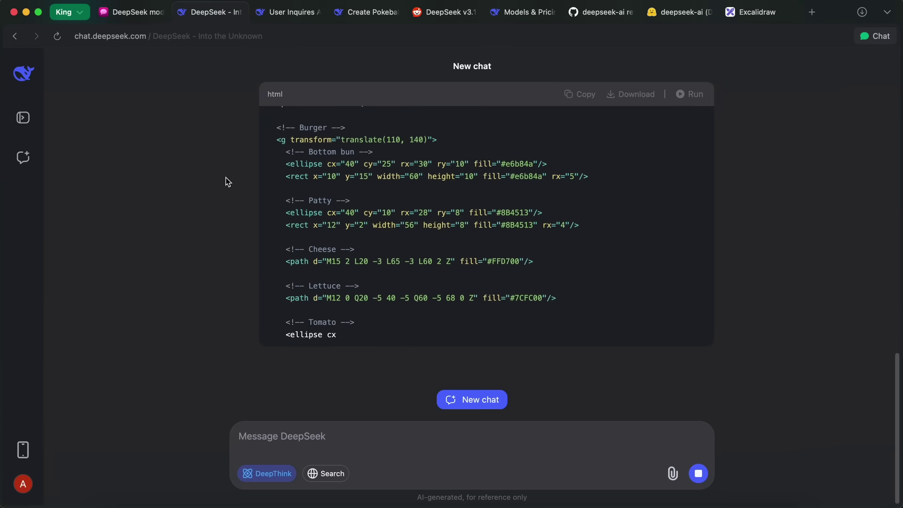
{"action": "scroll", "coordinate": [215, 203], "scroll_direction": "up", "scroll_amount": 15}
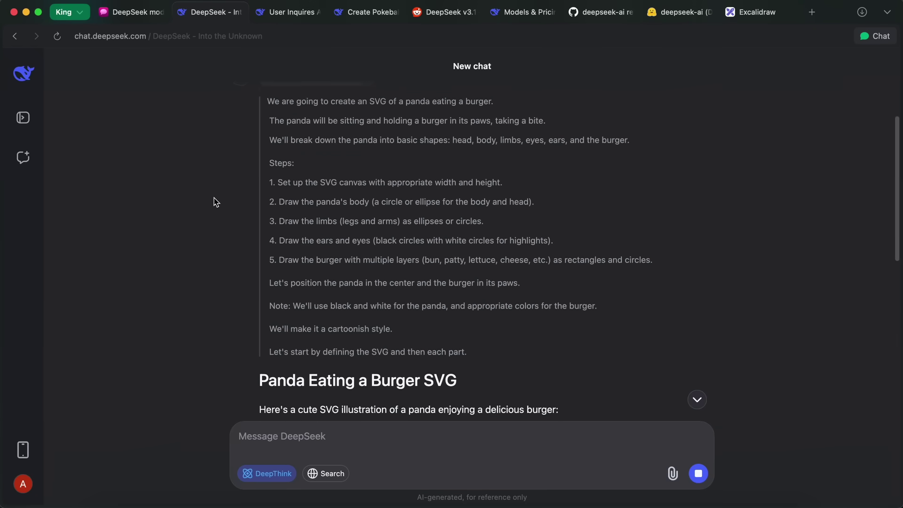
{"action": "scroll", "coordinate": [215, 203], "scroll_direction": "up", "scroll_amount": 3}
{"action": "scroll", "coordinate": [215, 202], "scroll_direction": "down", "scroll_amount": 10}
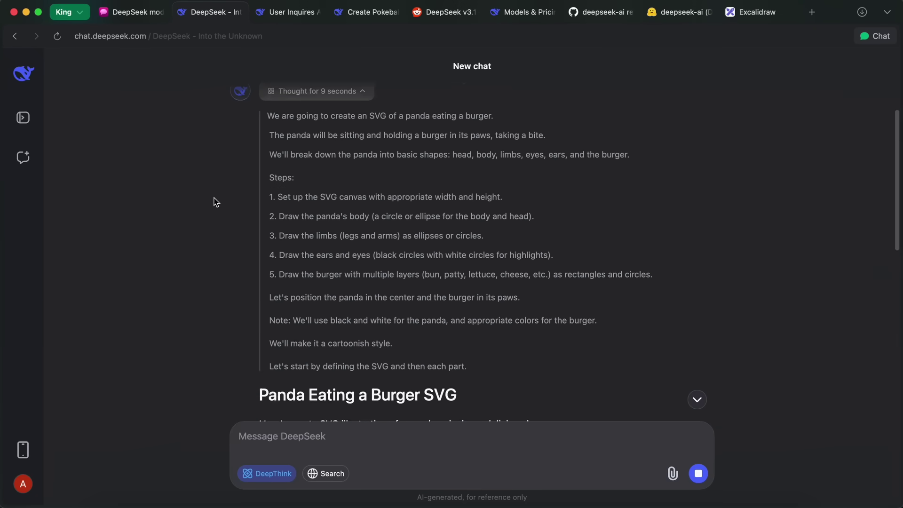
{"action": "scroll", "coordinate": [215, 202], "scroll_direction": "down", "scroll_amount": 4}
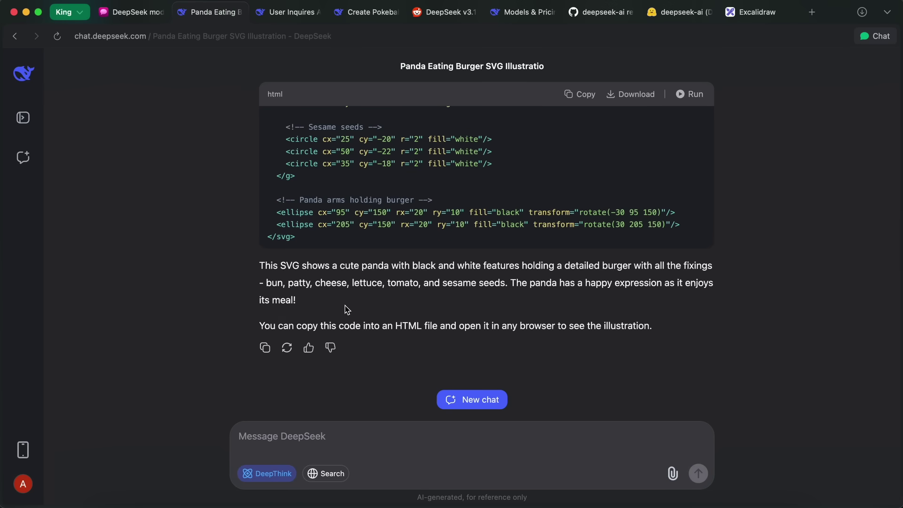
Run the SVG code to preview the panda holding a burger on light blue.
{"action": "left_click", "coordinate": [689, 95]}
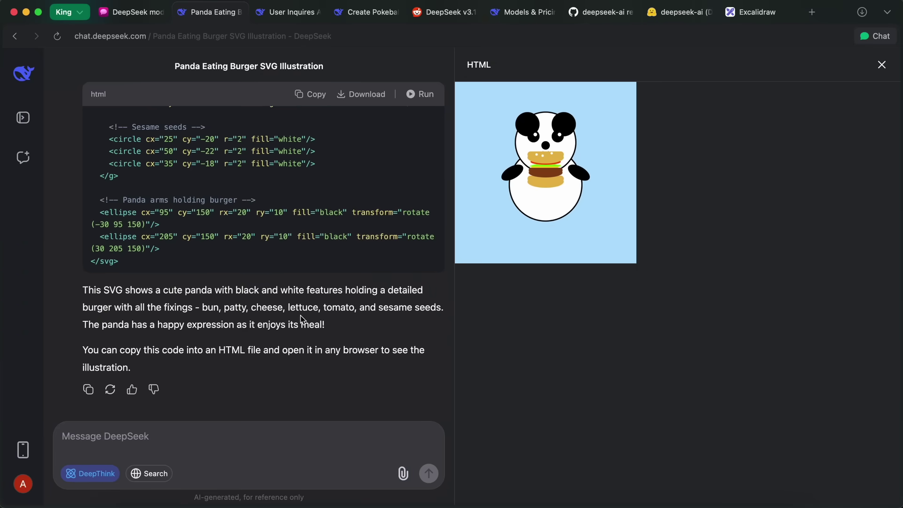
{"action": "scroll", "coordinate": [301, 321], "scroll_direction": "up", "scroll_amount": 10}
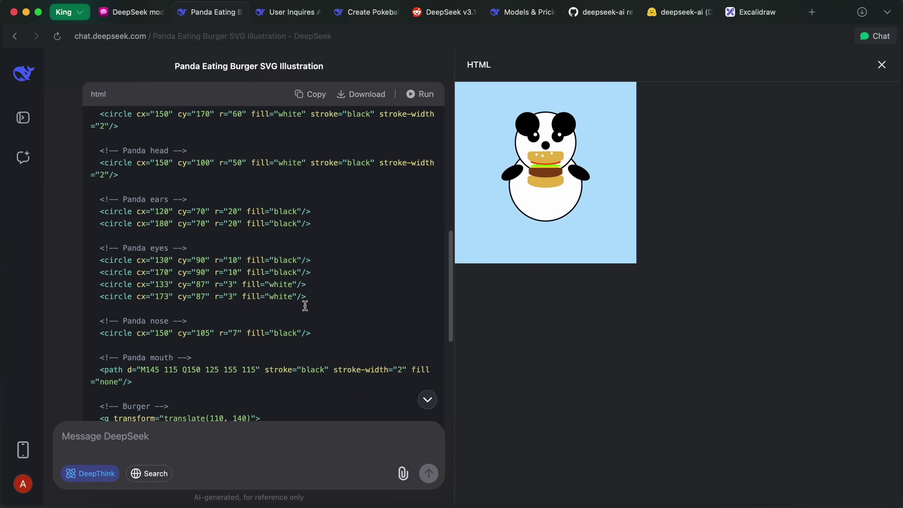
{"action": "scroll", "coordinate": [305, 303], "scroll_direction": "up", "scroll_amount": 5}
{"action": "scroll", "coordinate": [310, 282], "scroll_direction": "down", "scroll_amount": 15}
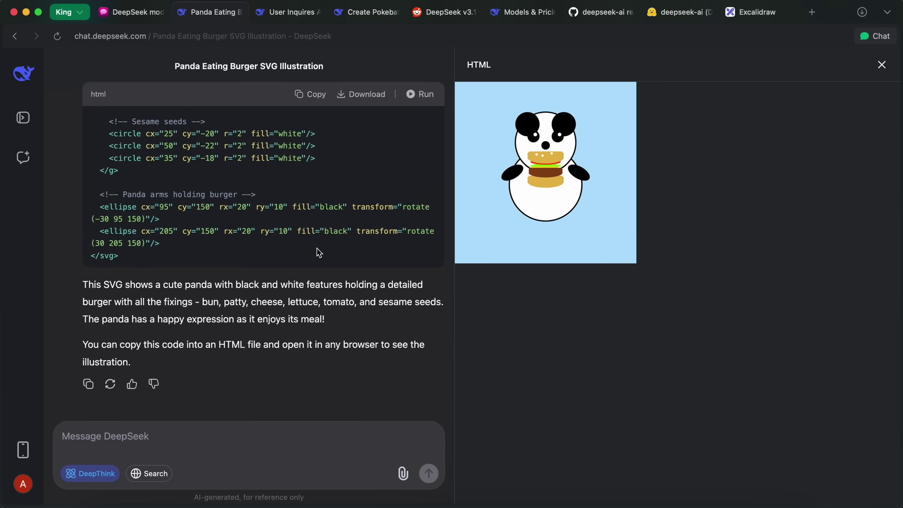
Open the 'User Inquires About AI Model Identity' chat and highlight its DeepSeek-V3 self-identification.
{"action": "left_click", "coordinate": [288, 13]}
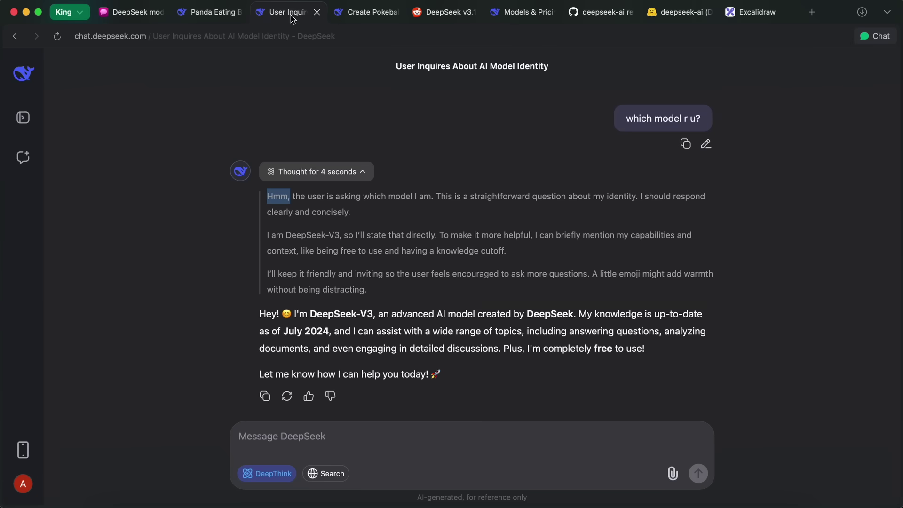
{"action": "scroll", "coordinate": [350, 287], "scroll_direction": "down", "scroll_amount": 2}
{"action": "left_click_drag", "start_coordinate": [296, 266], "coordinate": [375, 266]}
{"action": "left_click", "coordinate": [365, 264]}
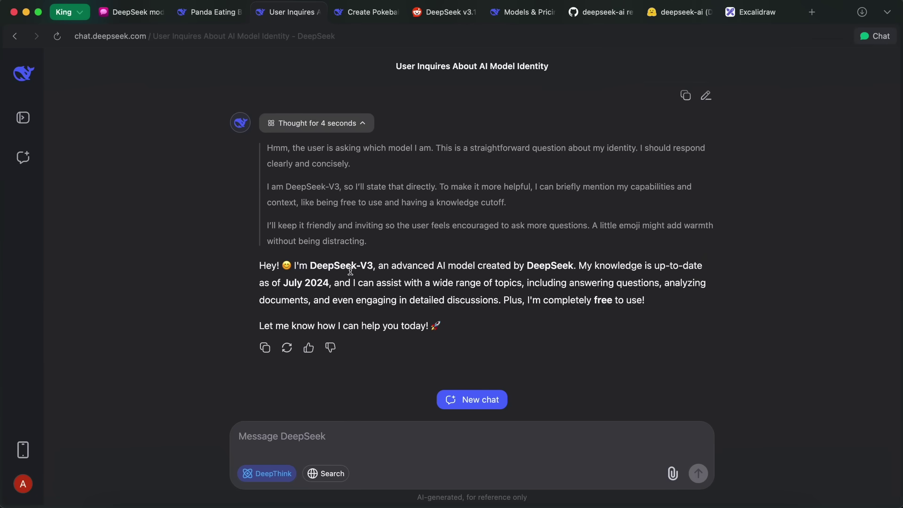
{"action": "scroll", "coordinate": [351, 270], "scroll_direction": "up", "scroll_amount": 2}
{"action": "left_click_drag", "start_coordinate": [339, 237], "coordinate": [285, 243]}
{"action": "left_click", "coordinate": [296, 246]}
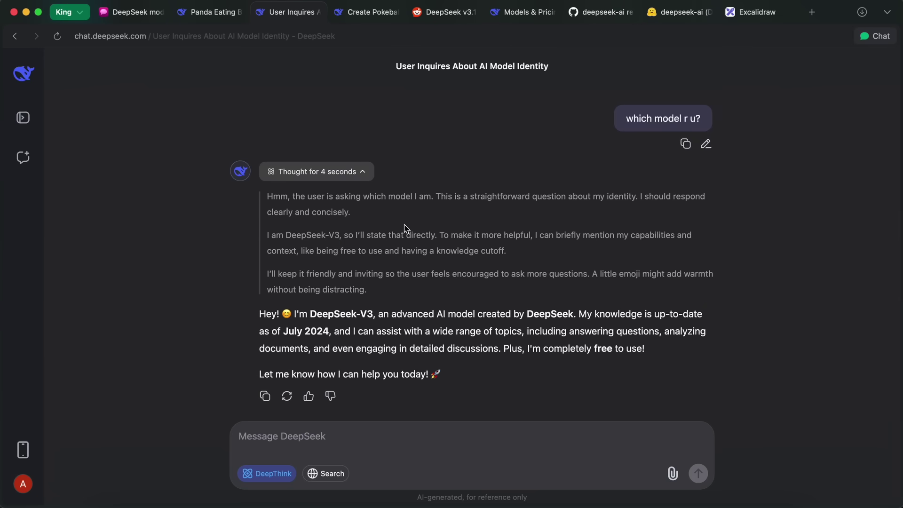
Review deepseek-chat and deepseek-reasoner prices, 64K context and footnotes on Models & Pricing.
{"action": "left_click", "coordinate": [521, 14]}
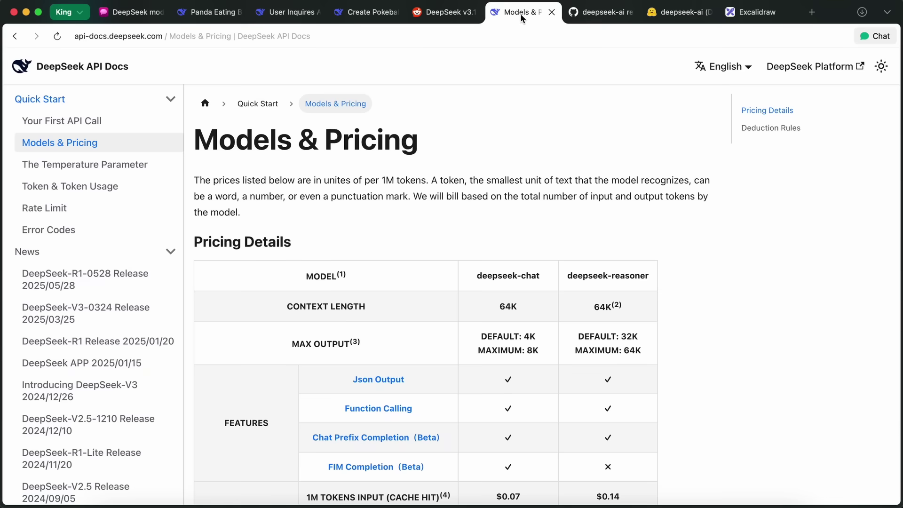
{"action": "scroll", "coordinate": [414, 292], "scroll_direction": "down", "scroll_amount": 3}
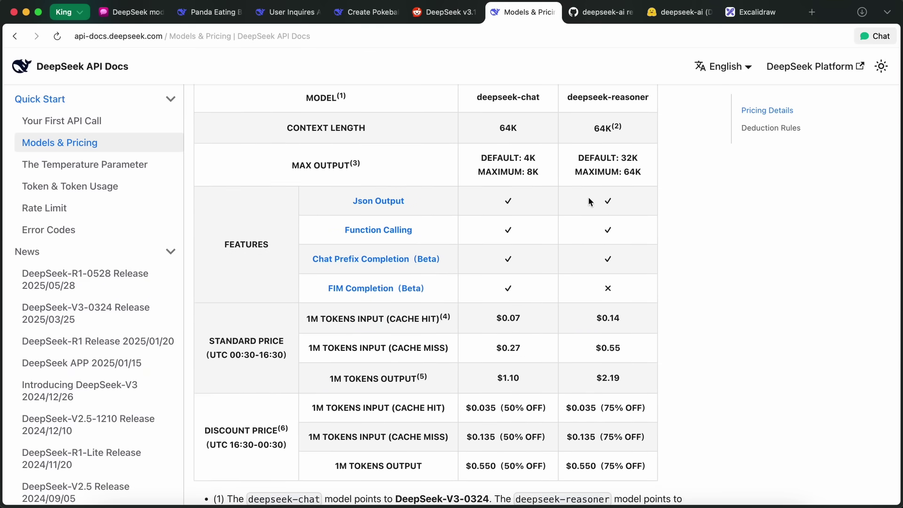
{"action": "scroll", "coordinate": [588, 196], "scroll_direction": "down", "scroll_amount": 4}
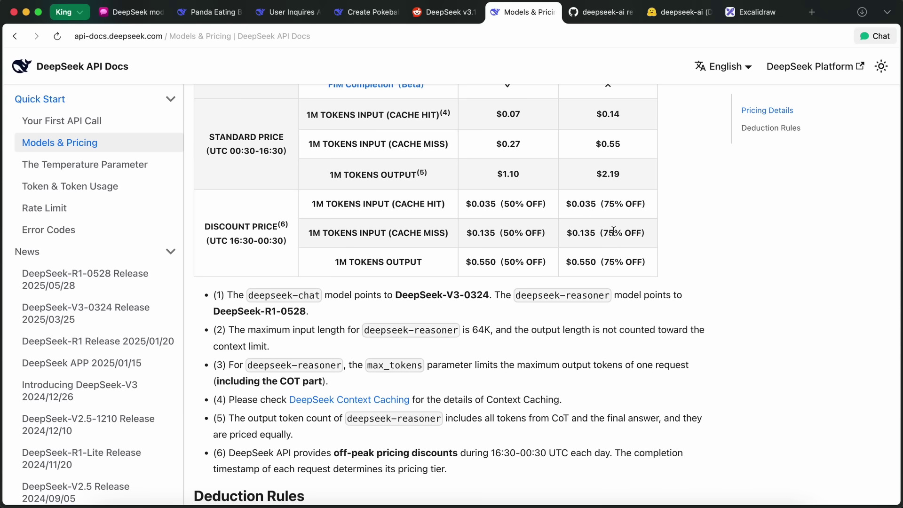
{"action": "scroll", "coordinate": [614, 231], "scroll_direction": "up", "scroll_amount": 7}
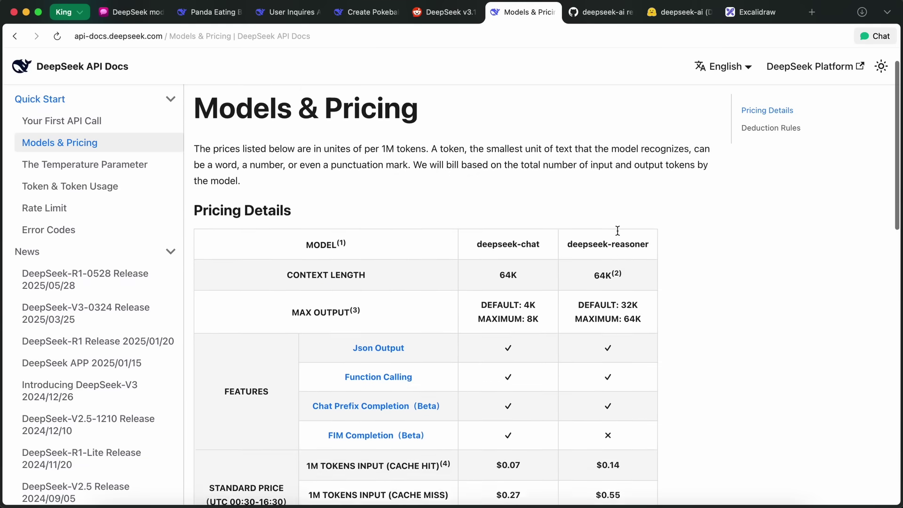
{"action": "scroll", "coordinate": [618, 230], "scroll_direction": "up", "scroll_amount": 1}
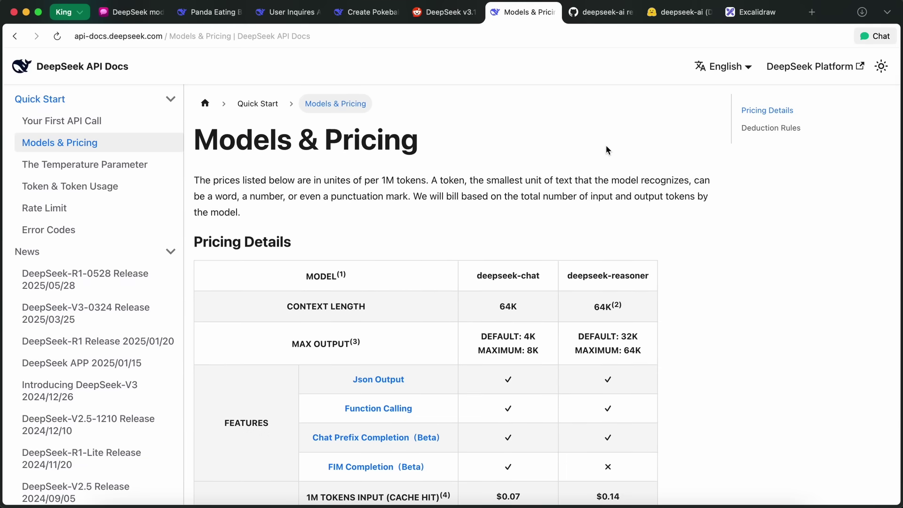
Go back to the panda burger chat, then start a new empty chat with DeepThink still on.
{"action": "left_click", "coordinate": [216, 12]}
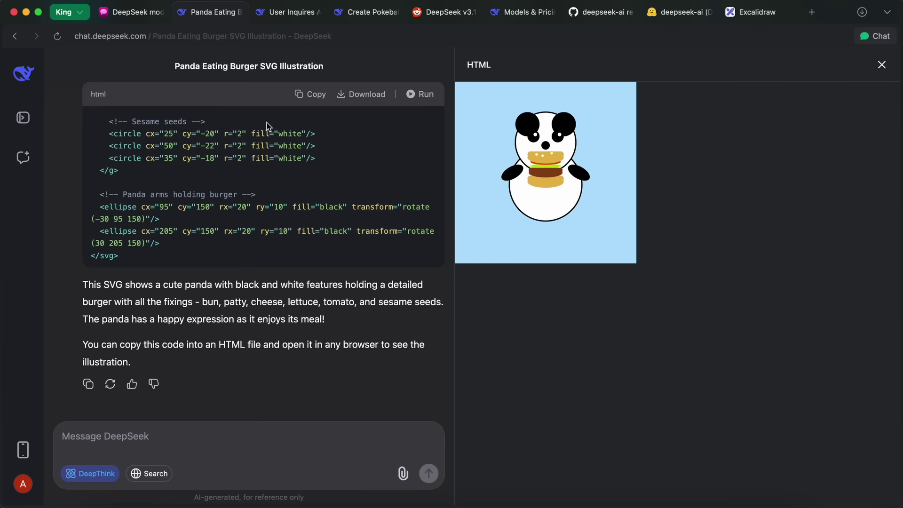
{"action": "left_click", "coordinate": [24, 158]}
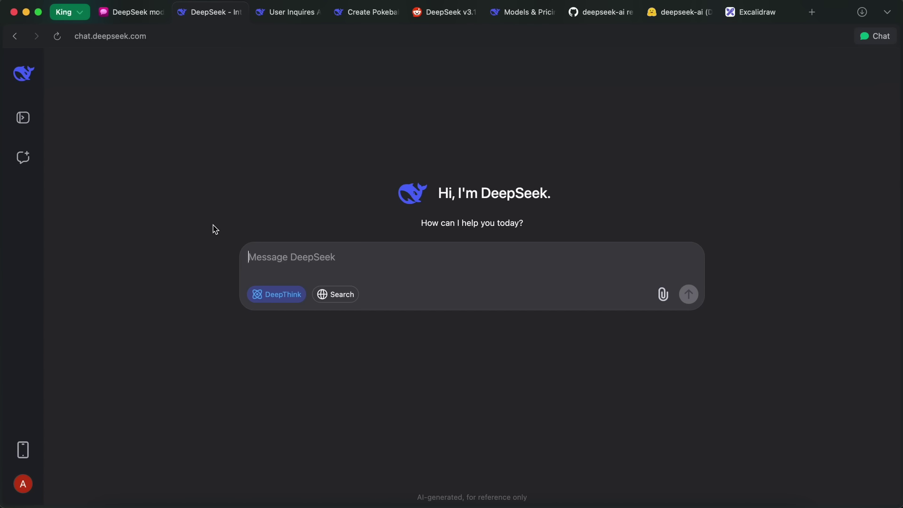
{"action": "type", "text": "™"}
{"action": "key", "text": "BackSpace"}
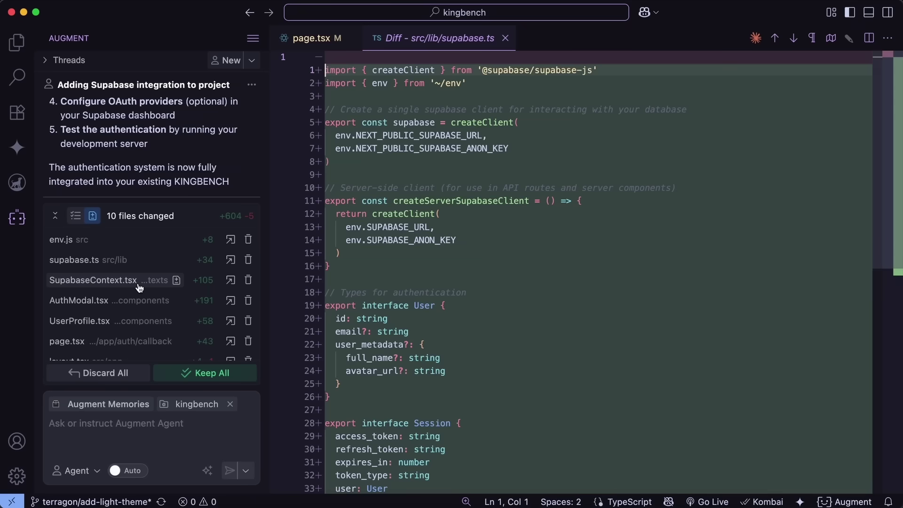
Review the diffs for SupabaseContext.tsx, AuthModal.tsx, UserProfile.tsx and the auth callback page.tsx.
{"action": "left_click", "coordinate": [138, 282]}
{"action": "left_click", "coordinate": [140, 303]}
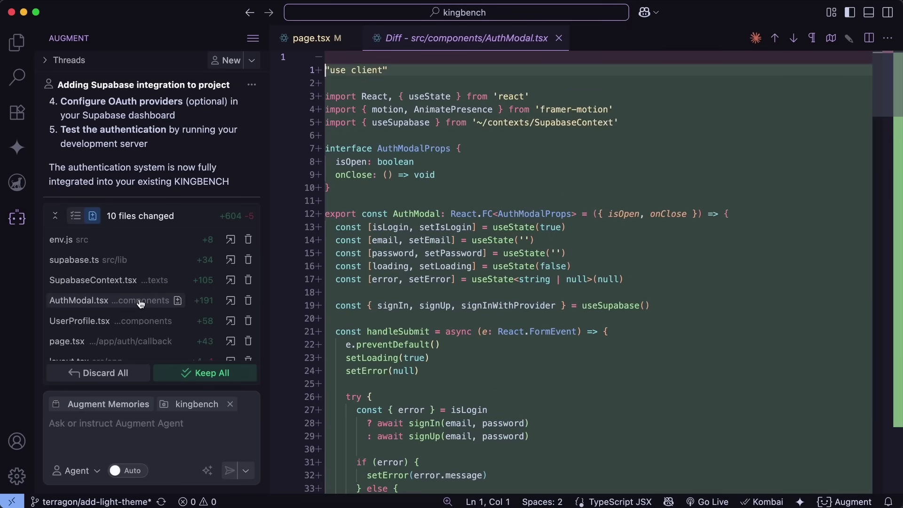
{"action": "left_click", "coordinate": [140, 321]}
{"action": "left_click", "coordinate": [142, 342]}
{"action": "scroll", "coordinate": [141, 342], "scroll_direction": "down", "scroll_amount": 3}
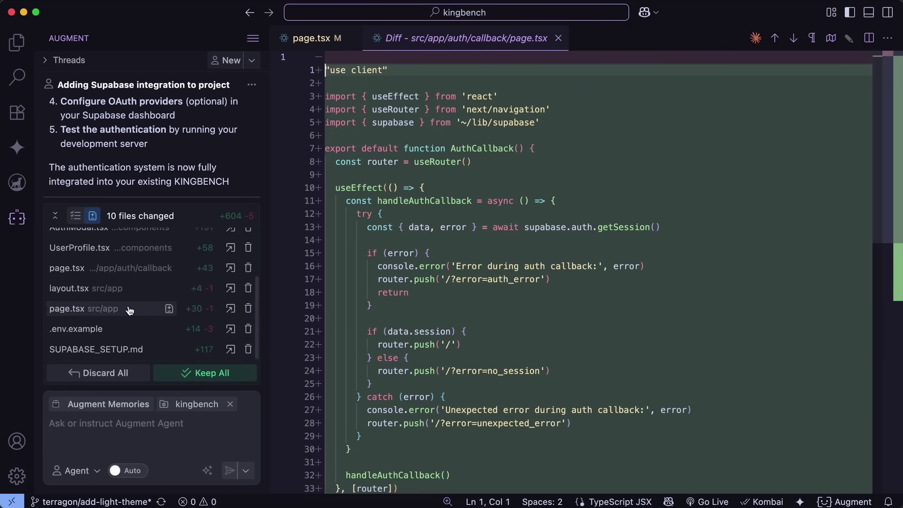
Review the diffs for layout.tsx, the main page.tsx and .env.example.
{"action": "left_click", "coordinate": [132, 288]}
{"action": "left_click", "coordinate": [134, 312]}
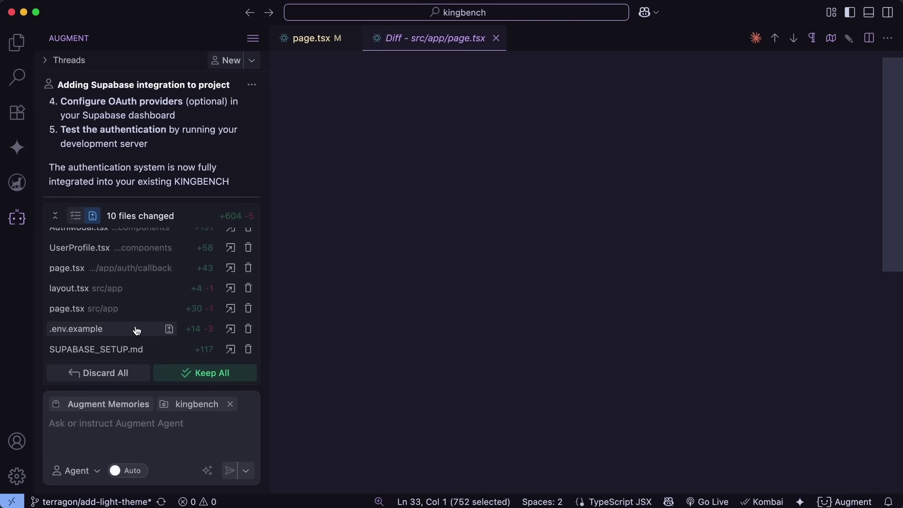
{"action": "left_click", "coordinate": [135, 329]}
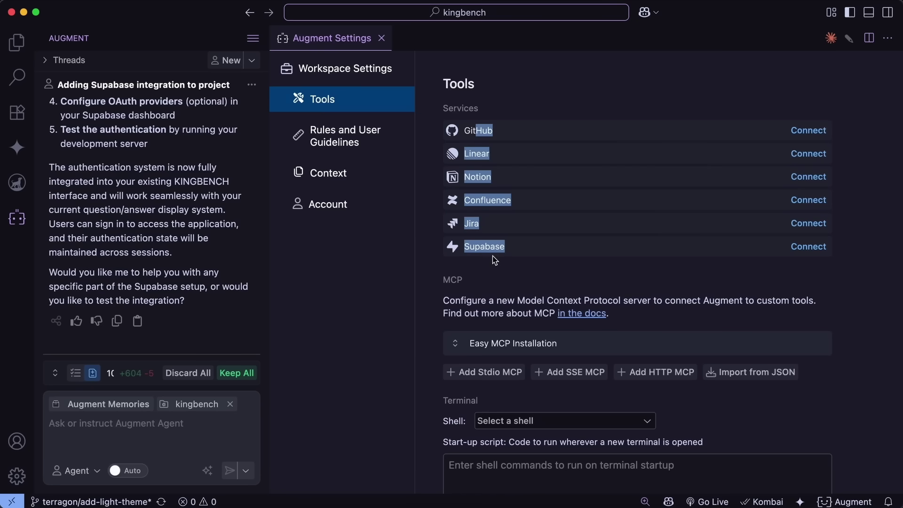
{"action": "scroll", "coordinate": [495, 260], "scroll_direction": "down", "scroll_amount": 1}
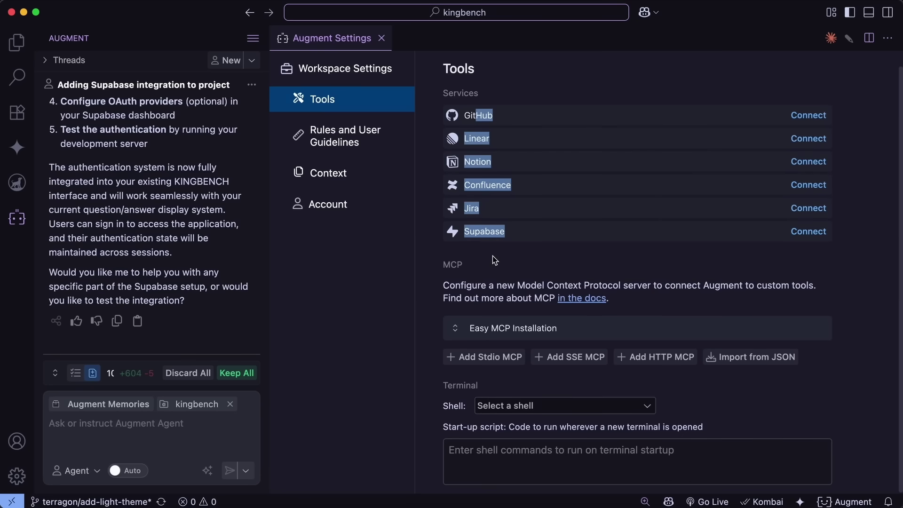
Browse the Augment Rules and User Guidelines and Context settings pages.
{"action": "left_click", "coordinate": [491, 282]}
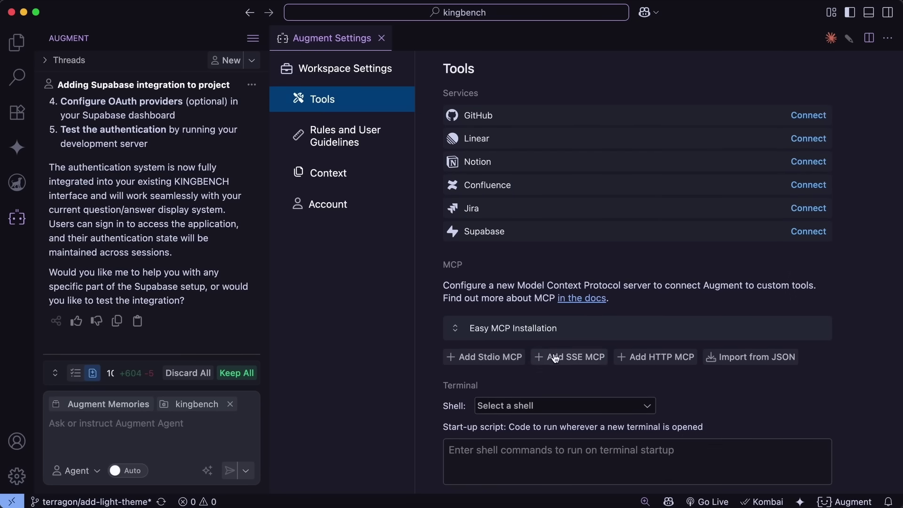
{"action": "scroll", "coordinate": [499, 296], "scroll_direction": "up", "scroll_amount": 1}
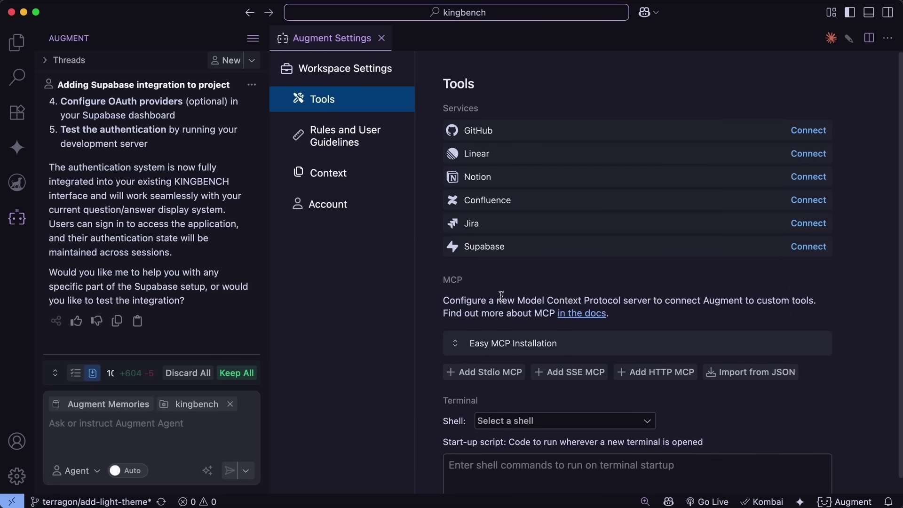
{"action": "left_click", "coordinate": [360, 129]}
{"action": "left_click", "coordinate": [361, 172]}
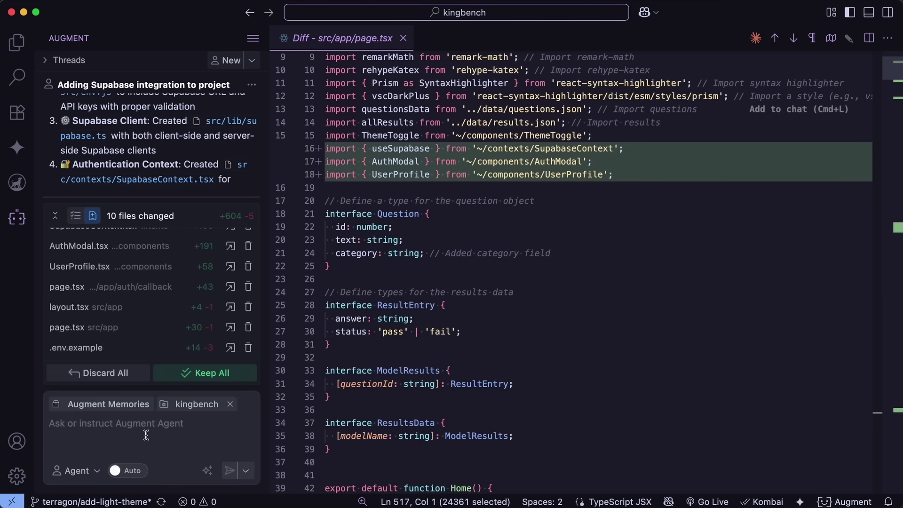
{"action": "scroll", "coordinate": [235, 301], "scroll_direction": "up", "scroll_amount": 2}
{"action": "scroll", "coordinate": [235, 301], "scroll_direction": "down", "scroll_amount": 3}
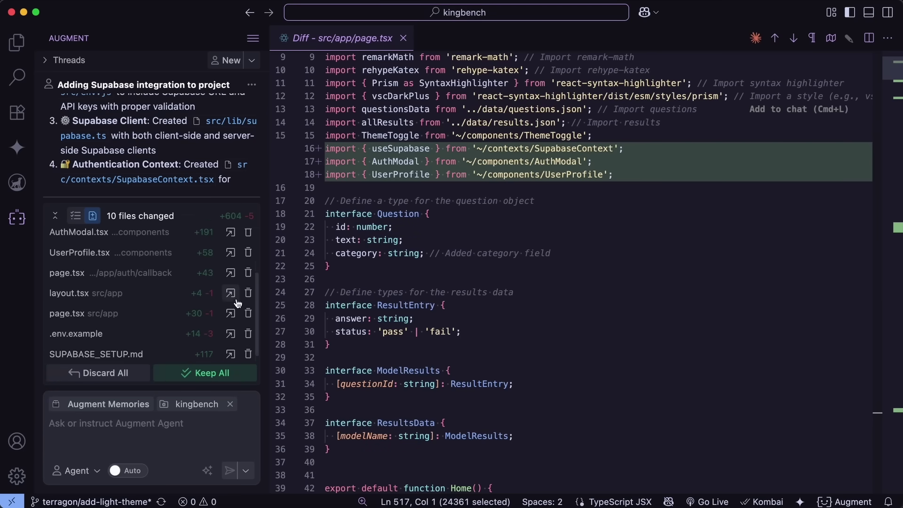
{"action": "scroll", "coordinate": [224, 131], "scroll_direction": "up", "scroll_amount": 10}
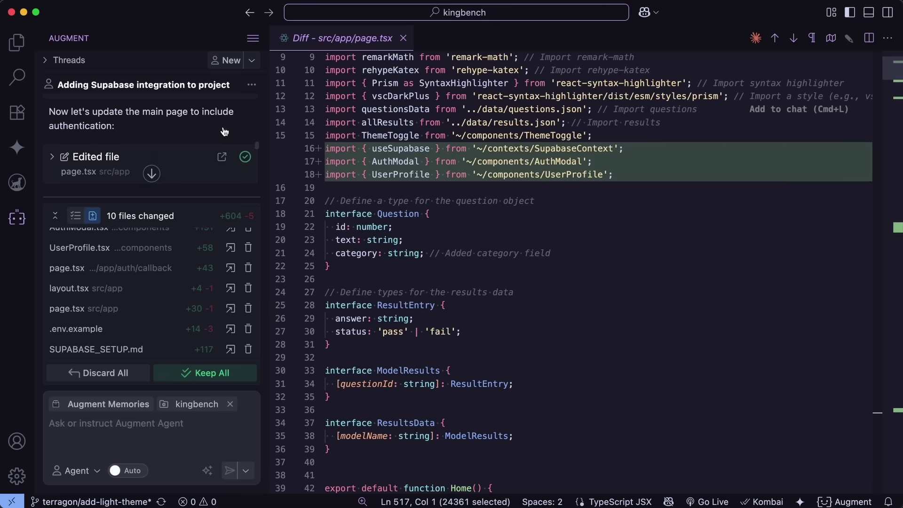
{"action": "scroll", "coordinate": [225, 132], "scroll_direction": "up", "scroll_amount": 10}
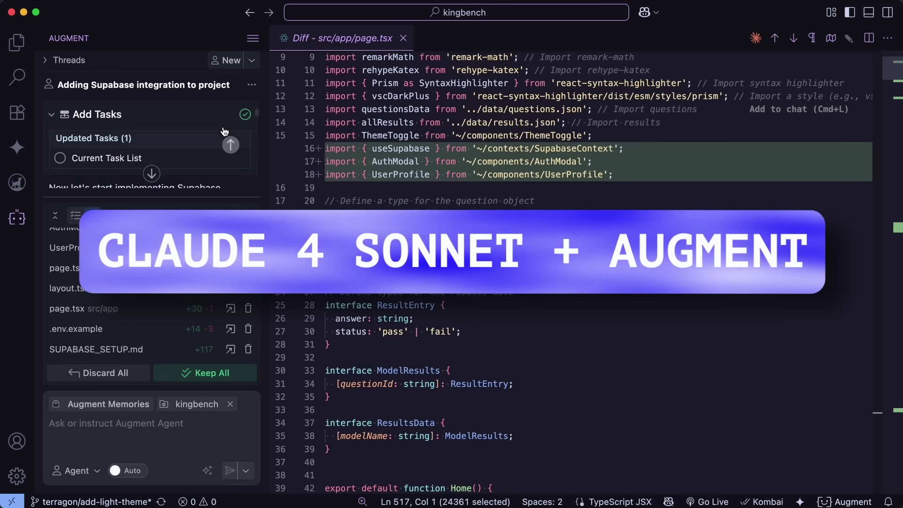
{"action": "scroll", "coordinate": [225, 132], "scroll_direction": "up", "scroll_amount": 10}
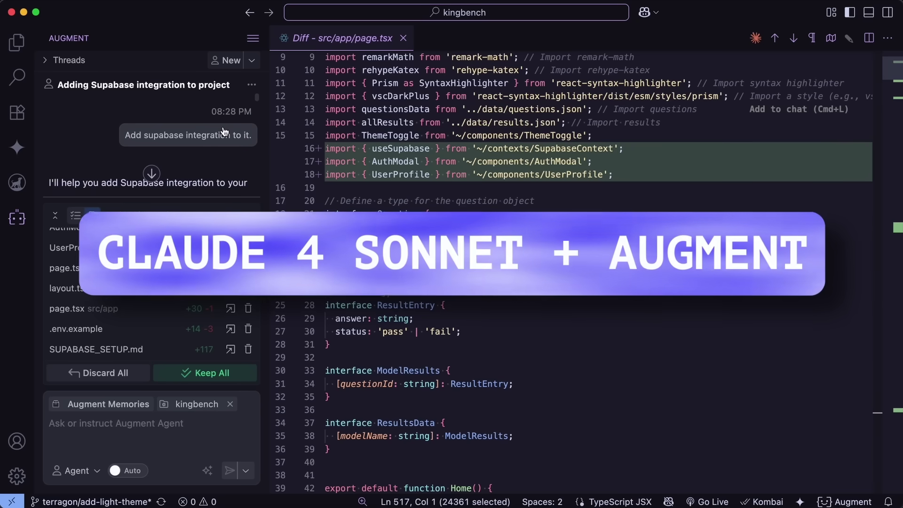
{"action": "scroll", "coordinate": [224, 132], "scroll_direction": "down", "scroll_amount": 15}
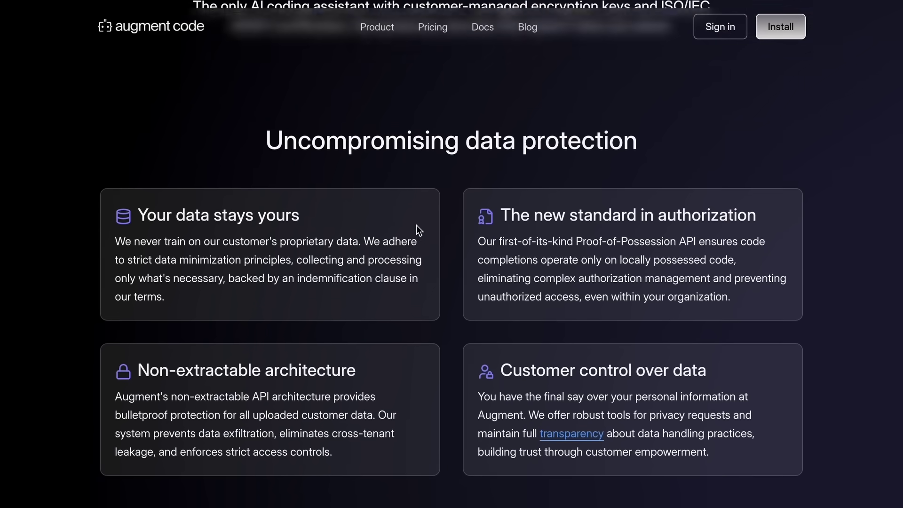
Scroll down to the pricing FAQ and expand 'What is a user message?'.
{"action": "scroll", "coordinate": [417, 226], "scroll_direction": "down", "scroll_amount": 6}
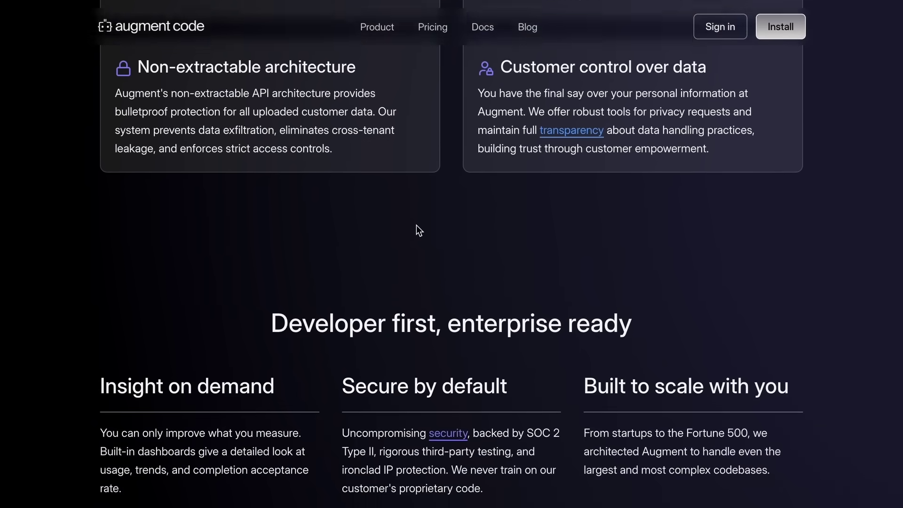
{"action": "scroll", "coordinate": [417, 226], "scroll_direction": "down", "scroll_amount": 5}
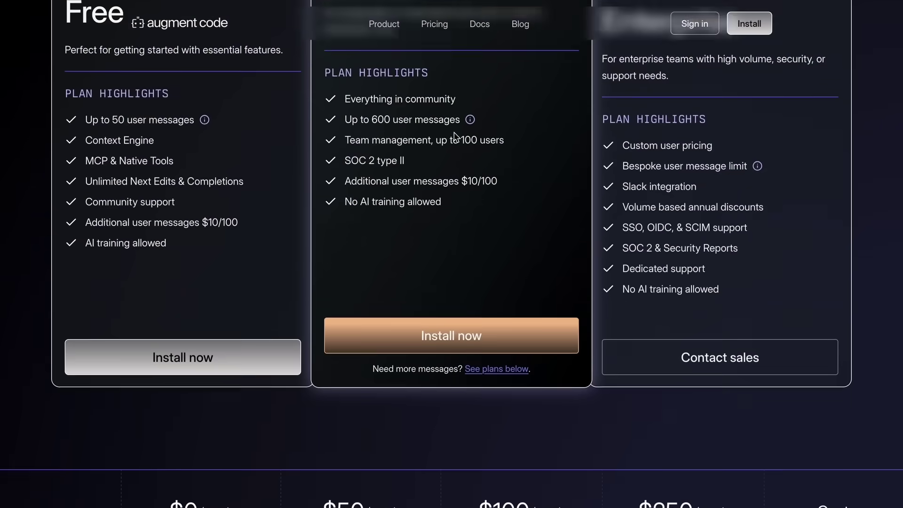
{"action": "scroll", "coordinate": [456, 137], "scroll_direction": "down", "scroll_amount": 5}
{"action": "scroll", "coordinate": [455, 136], "scroll_direction": "down", "scroll_amount": 18}
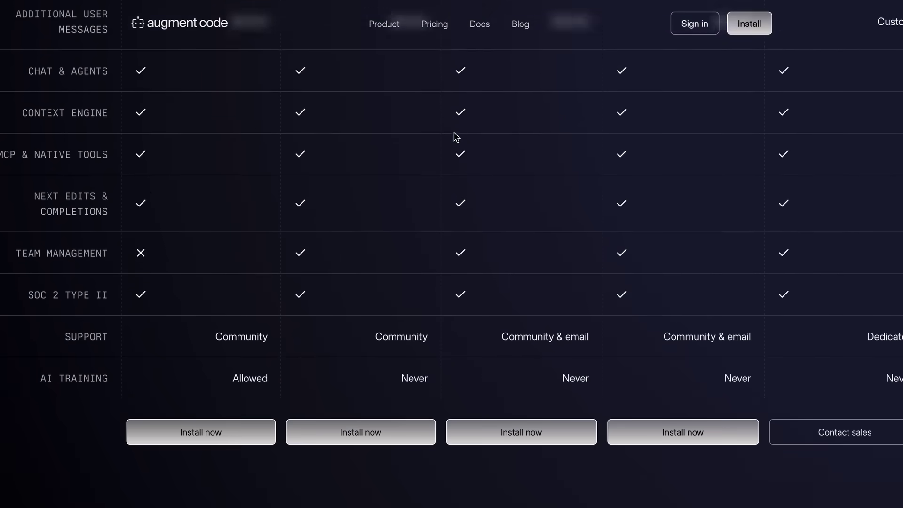
{"action": "scroll", "coordinate": [456, 136], "scroll_direction": "down", "scroll_amount": 7}
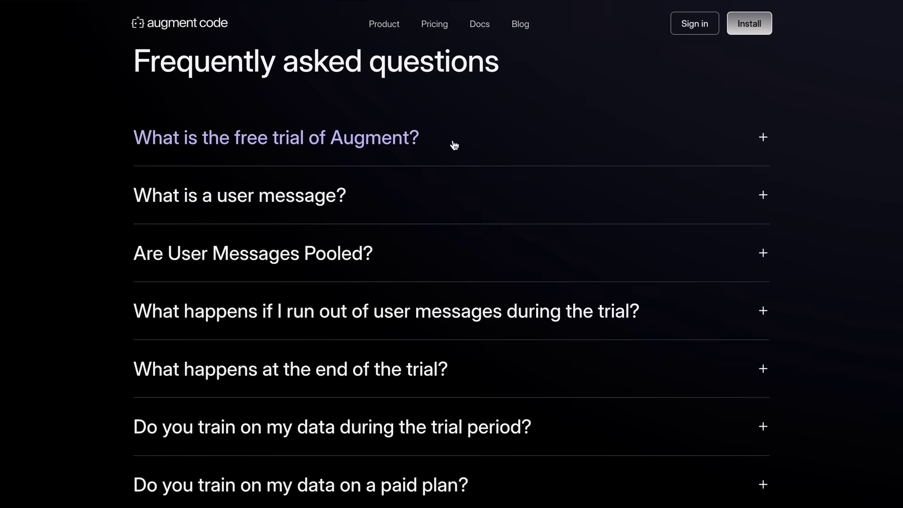
{"action": "left_click", "coordinate": [453, 125]}
Select the user-message answer, then switch Augment to Remote Agent mode and view its setup options.
{"action": "left_click_drag", "start_coordinate": [136, 163], "coordinate": [137, 178]}
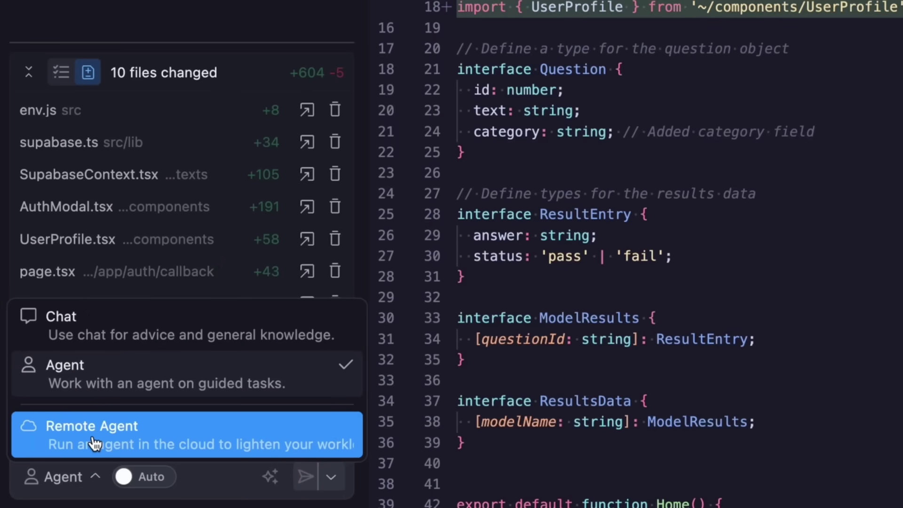
{"action": "left_click", "coordinate": [94, 443]}
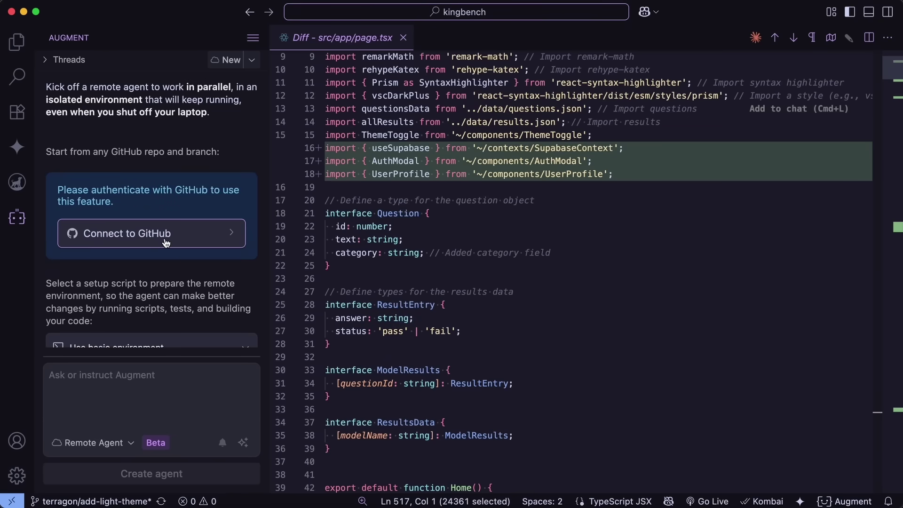
{"action": "scroll", "coordinate": [167, 240], "scroll_direction": "down", "scroll_amount": 3}
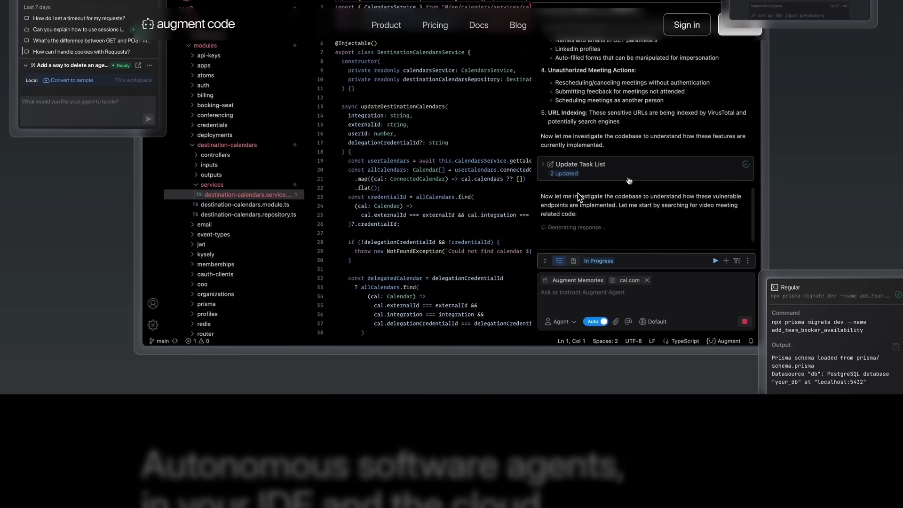
Scroll the Augment homepage down to the SWE-bench Verified chart showing Augment at 70.6%.
{"action": "scroll", "coordinate": [578, 196], "scroll_direction": "down", "scroll_amount": 10}
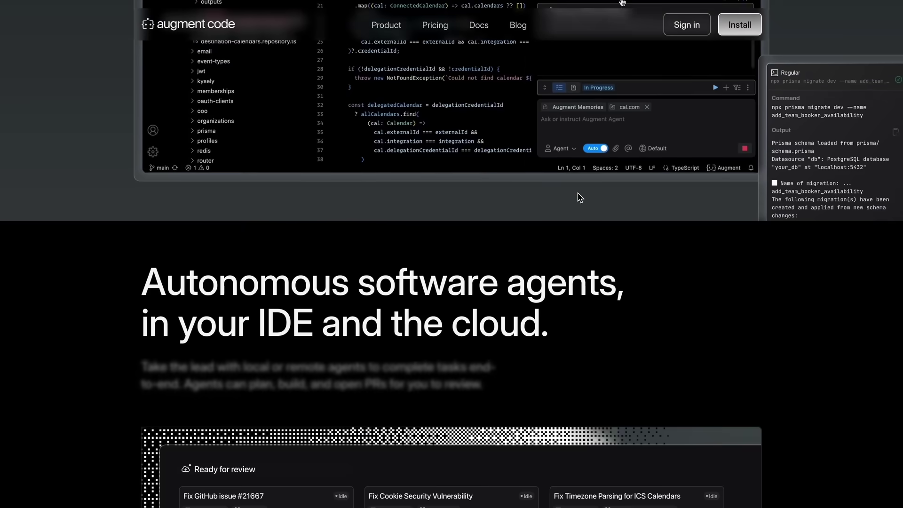
{"action": "scroll", "coordinate": [578, 197], "scroll_direction": "down", "scroll_amount": 10}
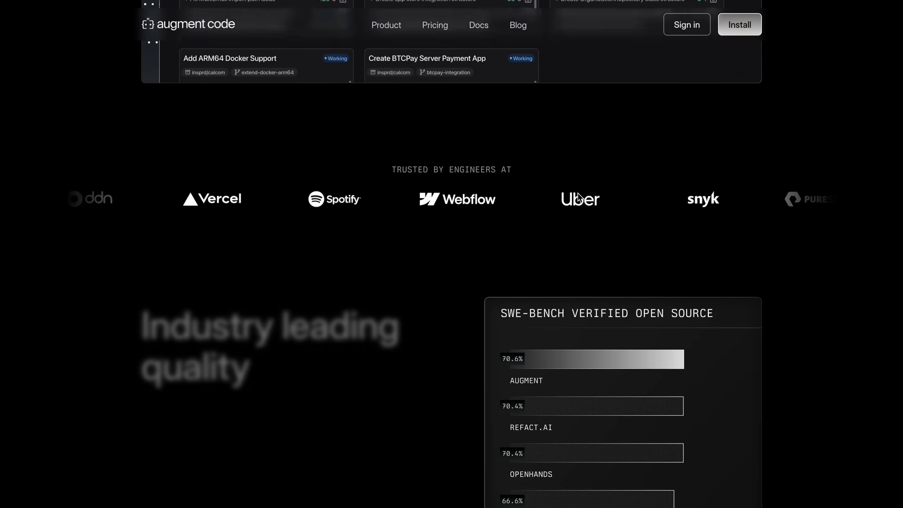
{"action": "scroll", "coordinate": [580, 197], "scroll_direction": "down", "scroll_amount": 8}
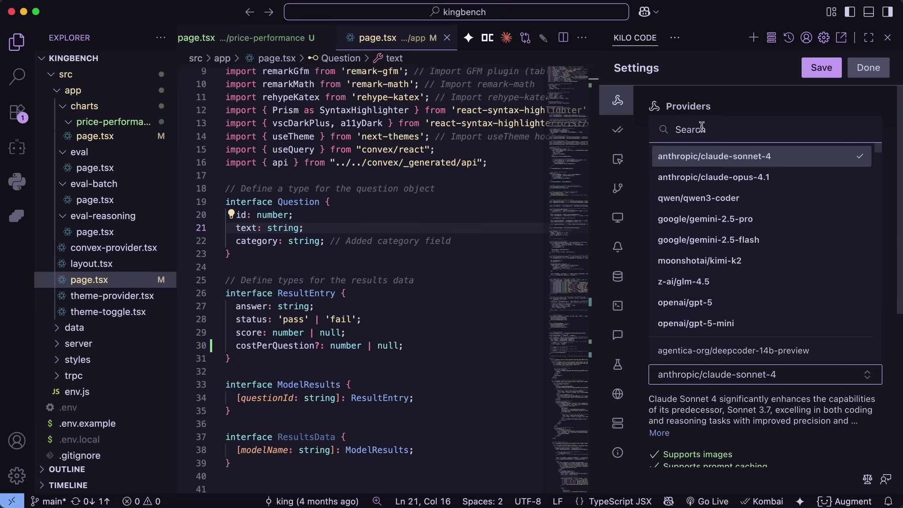
Search for deepseek-chat and select deepseek/deepseek-chat as the Kilo Code model.
{"action": "type", "text": "deepseek-"}
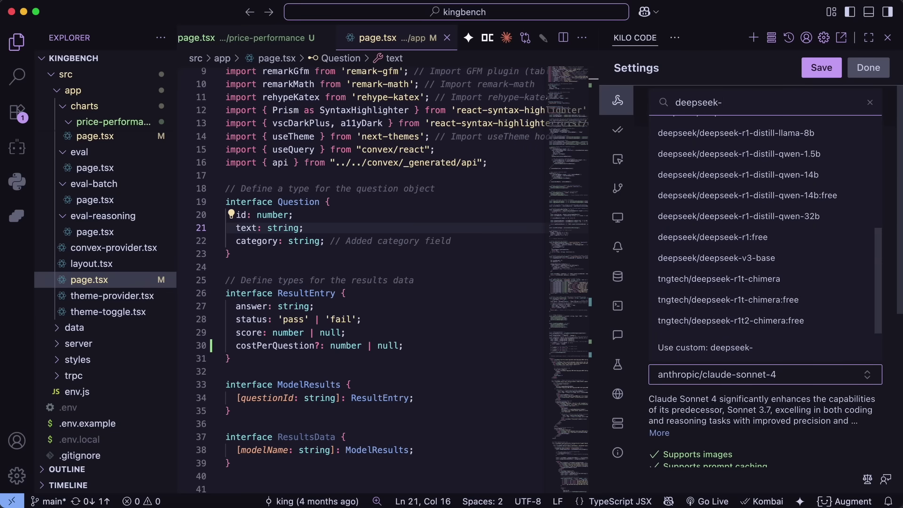
{"action": "type", "text": "chat"}
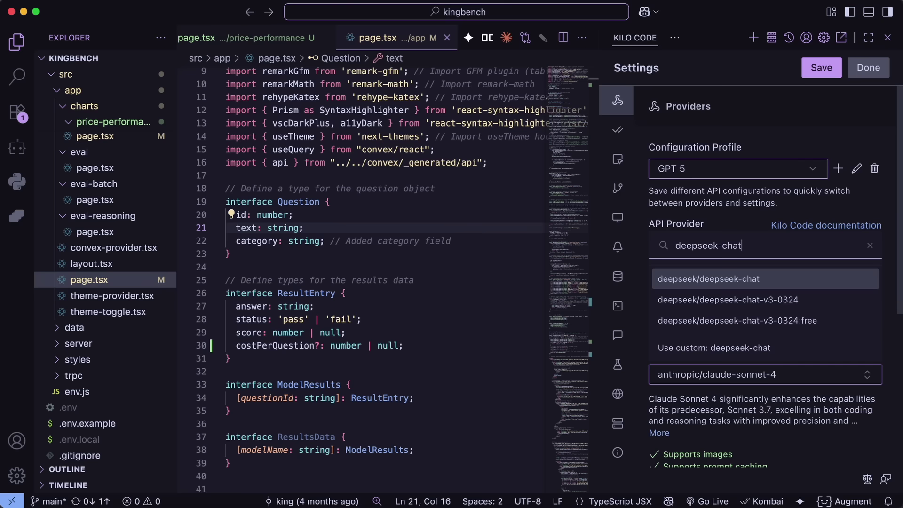
{"action": "left_click", "coordinate": [745, 284]}
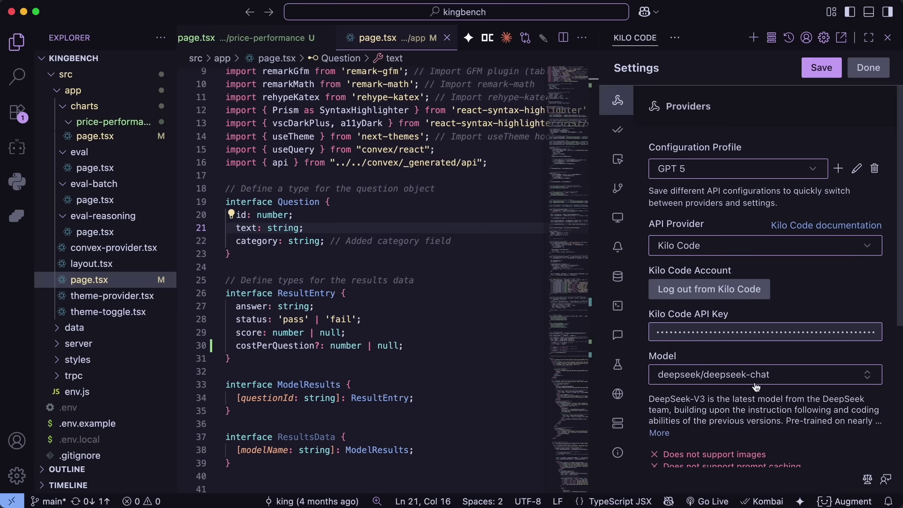
{"action": "scroll", "coordinate": [761, 385], "scroll_direction": "down", "scroll_amount": 2}
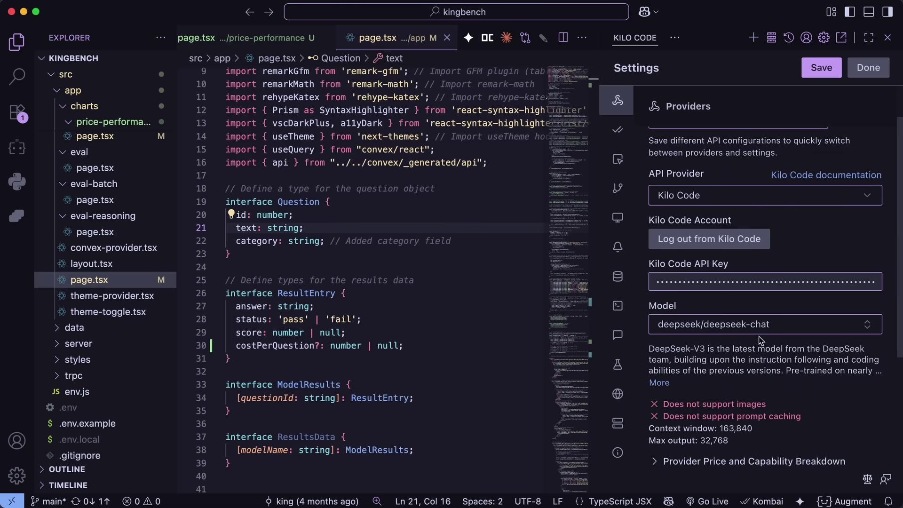
{"action": "scroll", "coordinate": [759, 344], "scroll_direction": "down", "scroll_amount": 6}
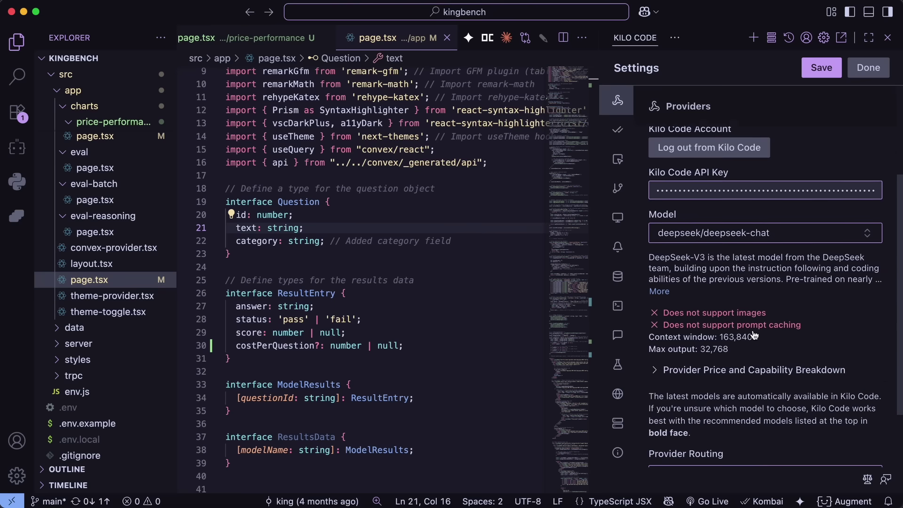
Expand the Provider Price and Capability Breakdown and scroll through its table.
{"action": "left_click", "coordinate": [757, 306]}
{"action": "scroll", "coordinate": [762, 362], "scroll_direction": "down", "scroll_amount": 1}
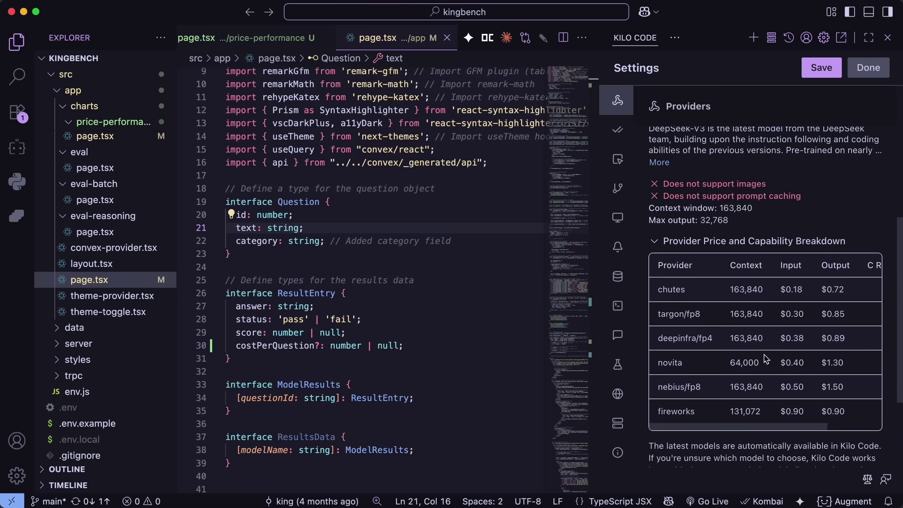
{"action": "scroll", "coordinate": [761, 384], "scroll_direction": "down", "scroll_amount": 5}
{"action": "scroll", "coordinate": [774, 351], "scroll_direction": "right", "scroll_amount": 3}
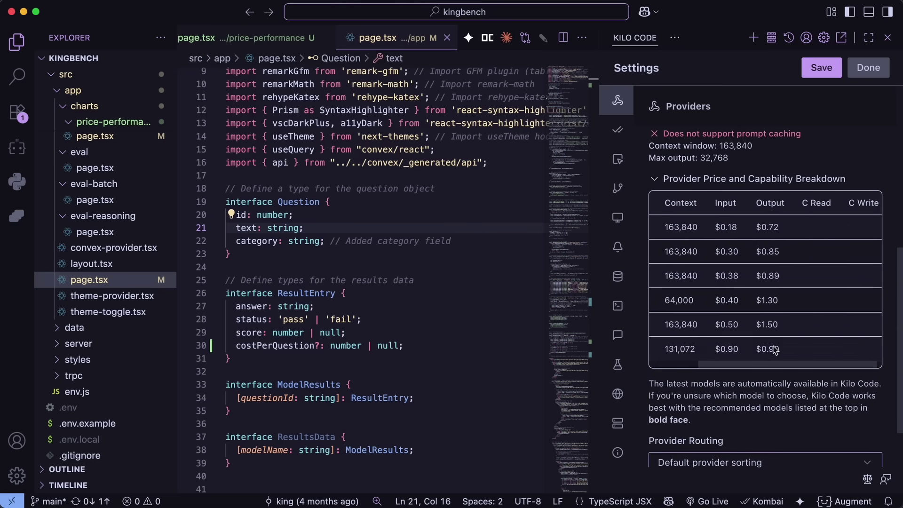
{"action": "scroll", "coordinate": [767, 352], "scroll_direction": "left", "scroll_amount": 3}
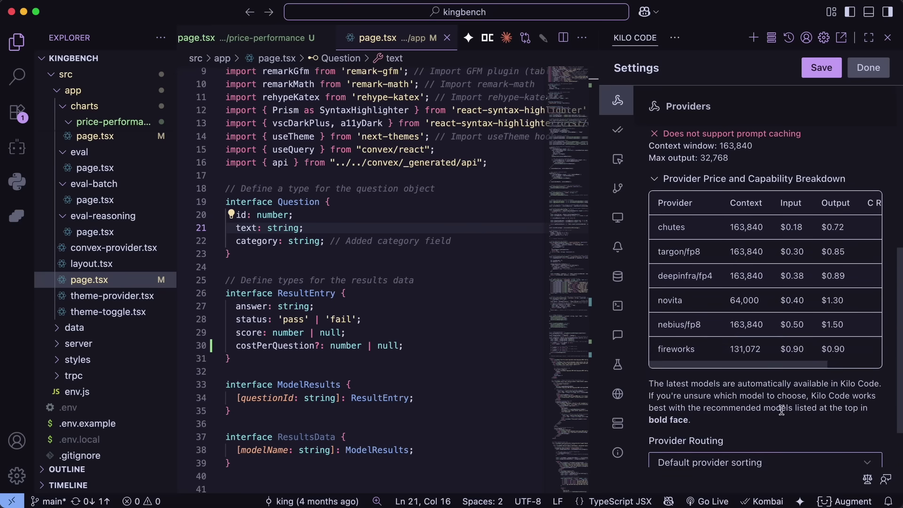
{"action": "scroll", "coordinate": [782, 410], "scroll_direction": "up", "scroll_amount": 5}
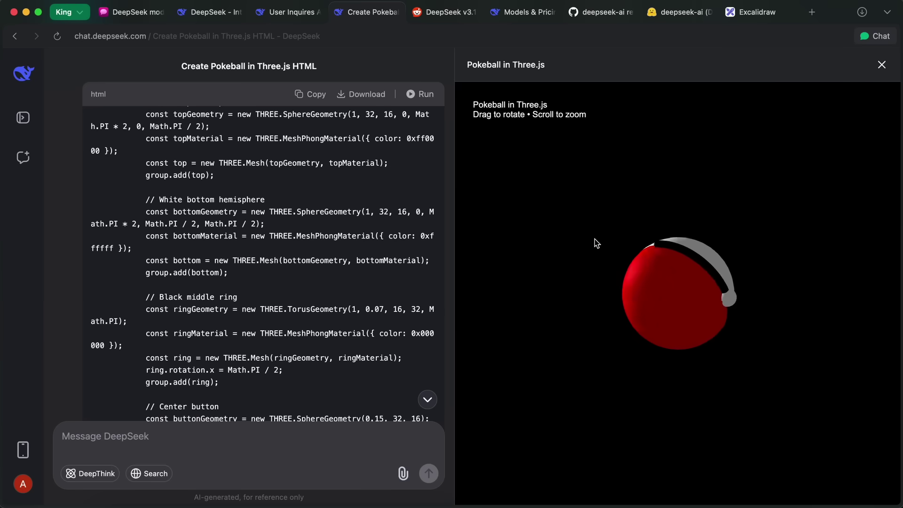
Rotate the Three.js Pokeball preview to view another side of the sphere.
{"action": "left_click_drag", "start_coordinate": [595, 242], "coordinate": [703, 289]}
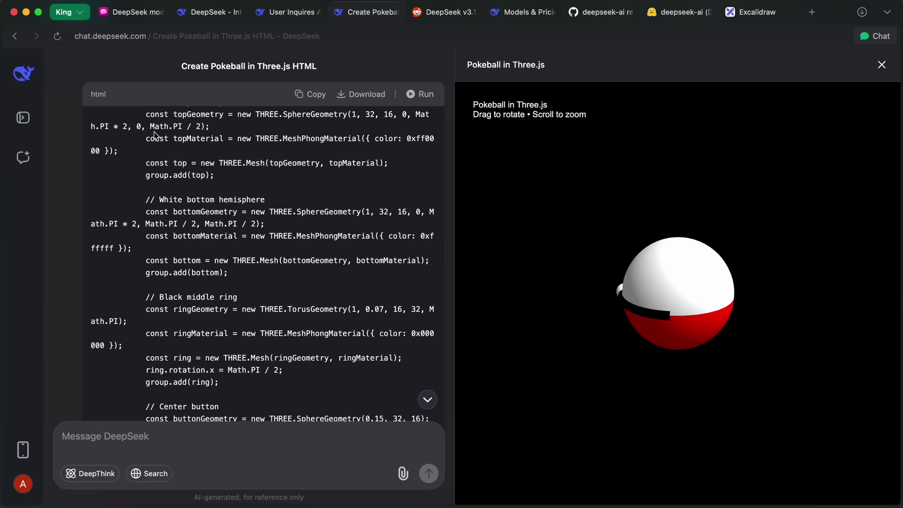
In a new chat, send the prompt for a ball bouncing inside a hexagon as an HTML file.
{"action": "left_click", "coordinate": [212, 13]}
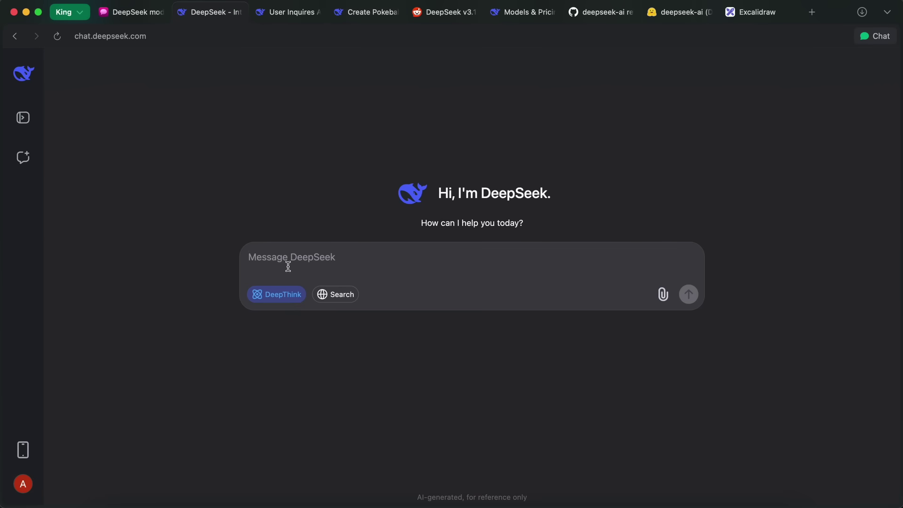
{"action": "type", "text": "make me a hexagon where a ball bouc"}
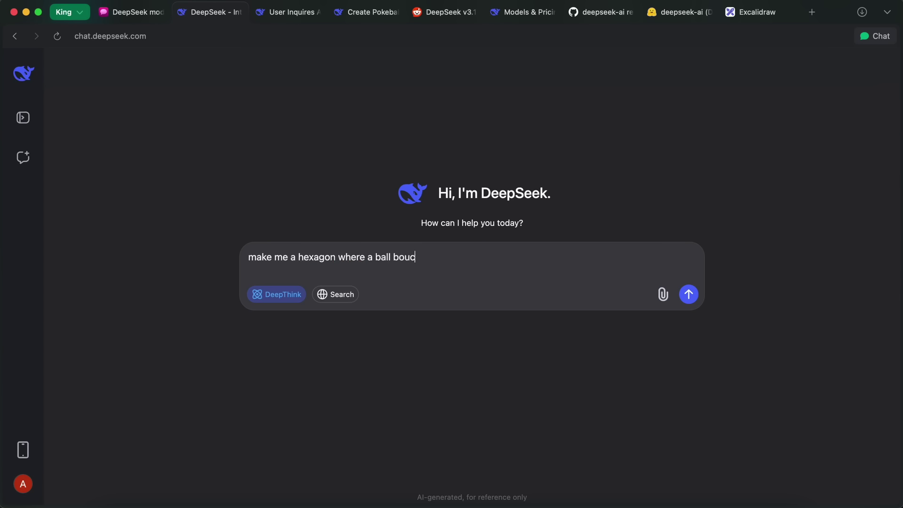
{"action": "type", "text": "es inside the walls of it."}
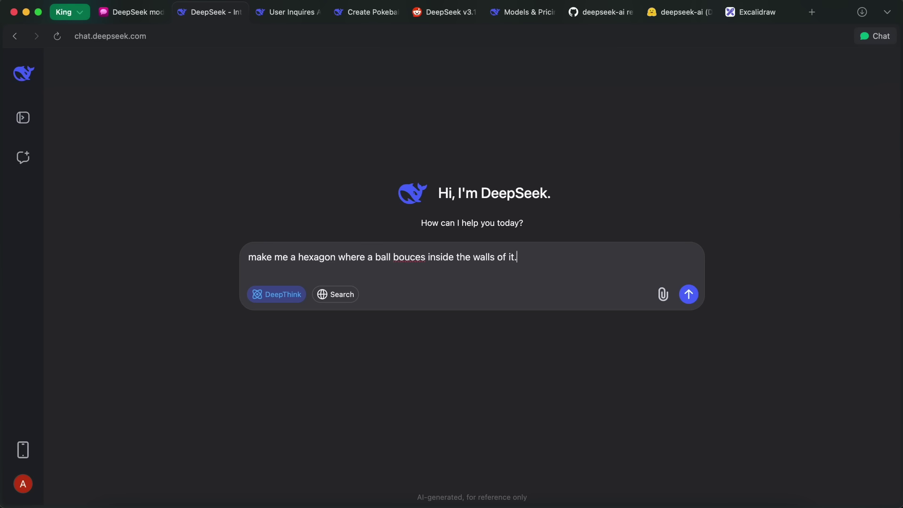
{"action": "type", "text": " just give me the"}
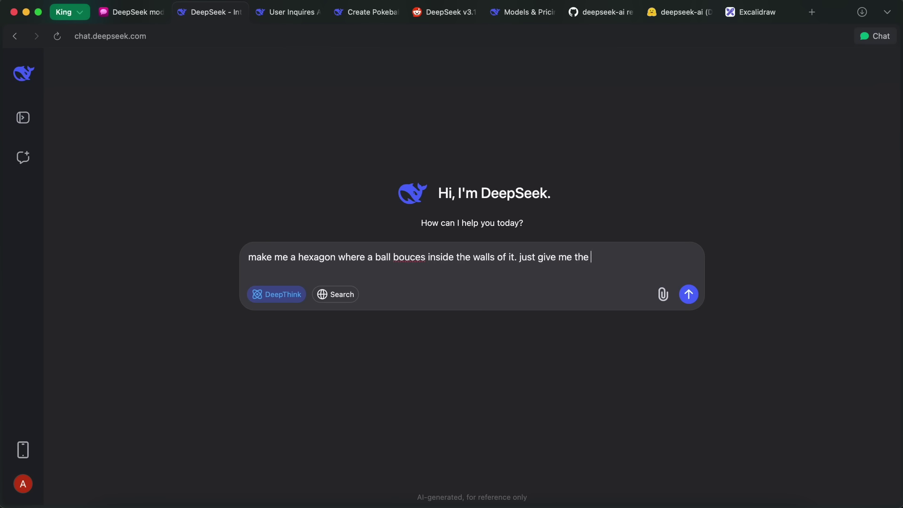
{"action": "type", "text": "html file."}
{"action": "key", "text": "Return"}
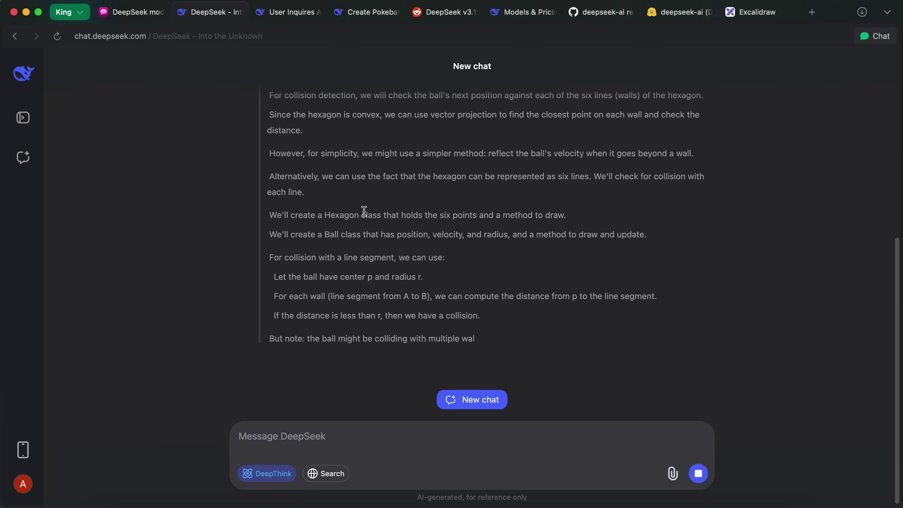
Check the DeepSeek-V3 identity reply and its 4-second reasoning, then return to the hexagon chat.
{"action": "left_click", "coordinate": [284, 13]}
{"action": "left_click_drag", "start_coordinate": [375, 314], "coordinate": [259, 314]}
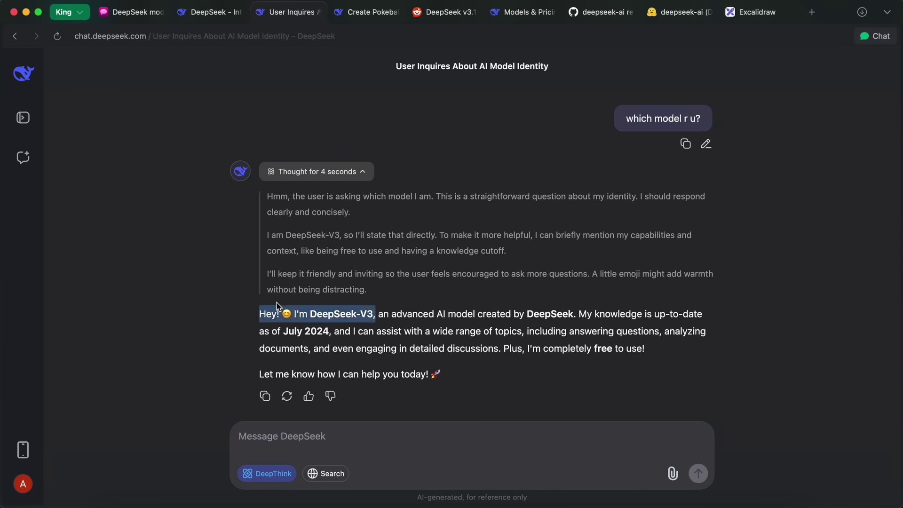
{"action": "left_click", "coordinate": [311, 315]}
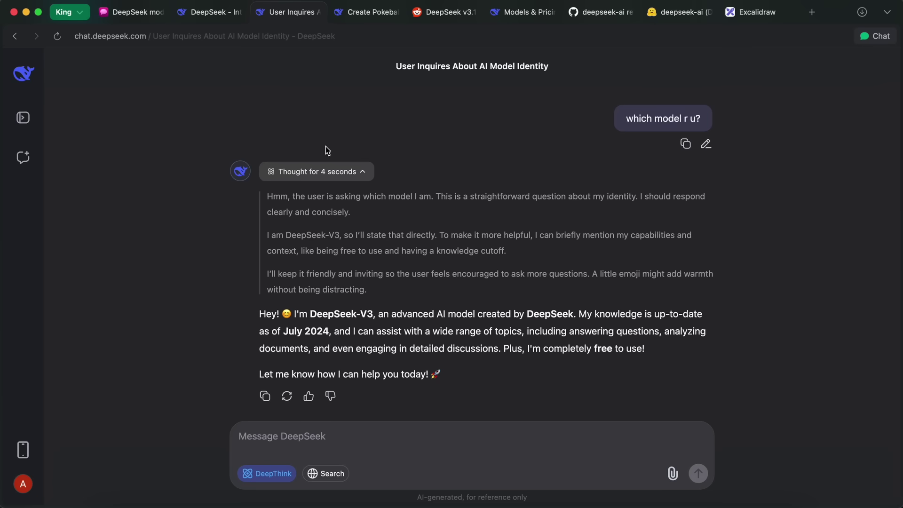
{"action": "left_click", "coordinate": [342, 174]}
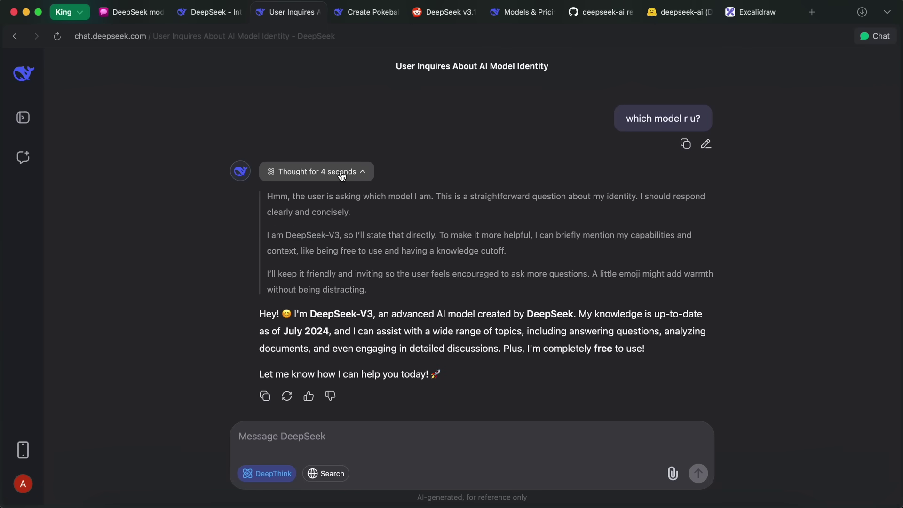
{"action": "left_click", "coordinate": [206, 16]}
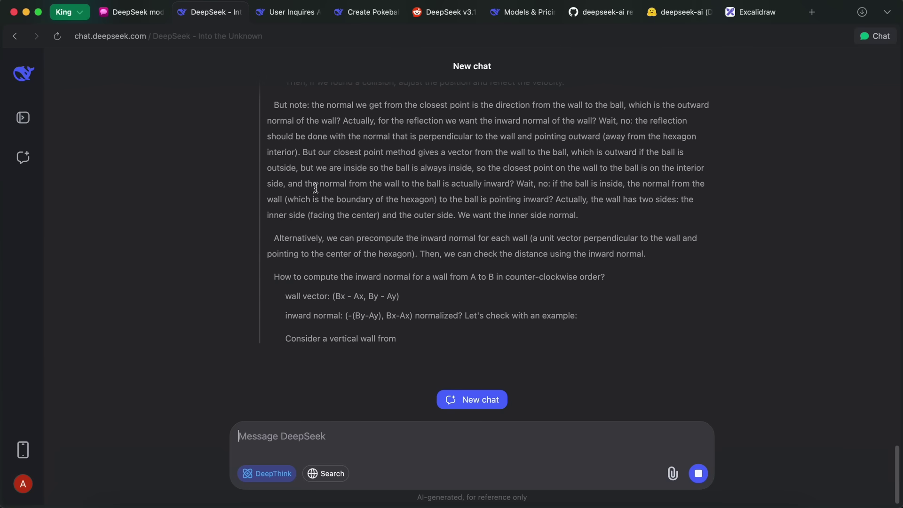
Glance at the model-identity chat again, then return to the 'DeepSeek - Into the Unknown' tab.
{"action": "left_click", "coordinate": [293, 12]}
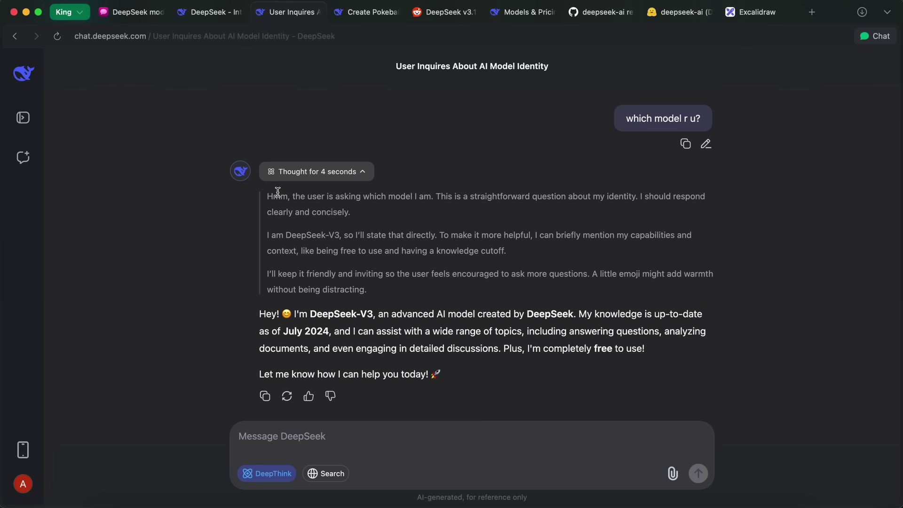
{"action": "left_click", "coordinate": [294, 213]}
{"action": "left_click", "coordinate": [214, 12]}
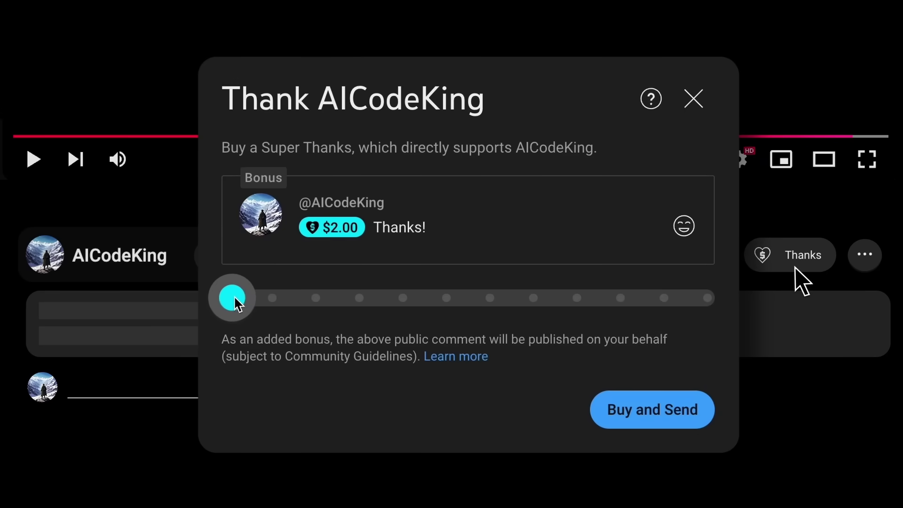
{"action": "left_click_drag", "start_coordinate": [235, 301], "coordinate": [317, 299]}
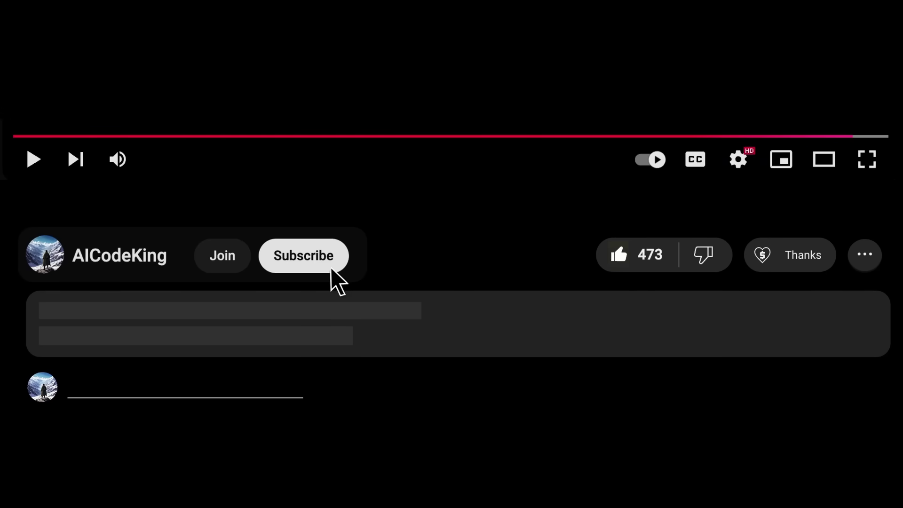
{"action": "left_click", "coordinate": [225, 270]}
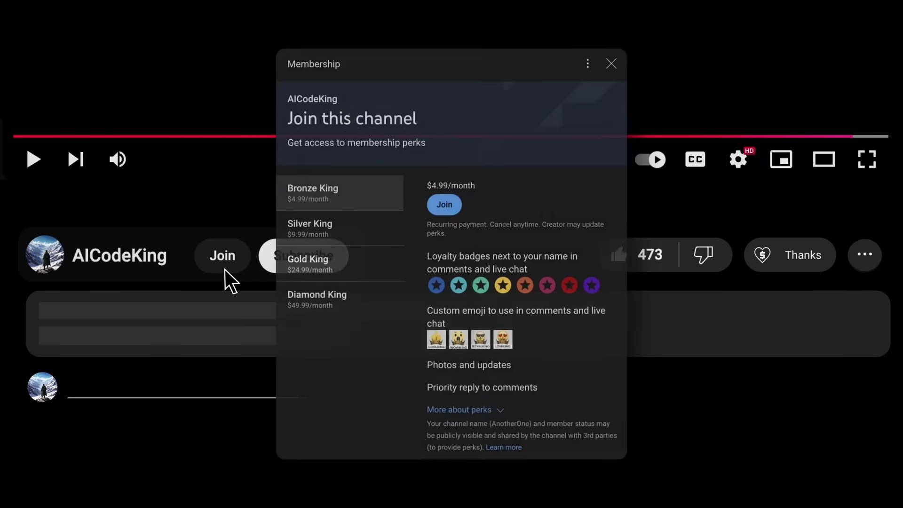